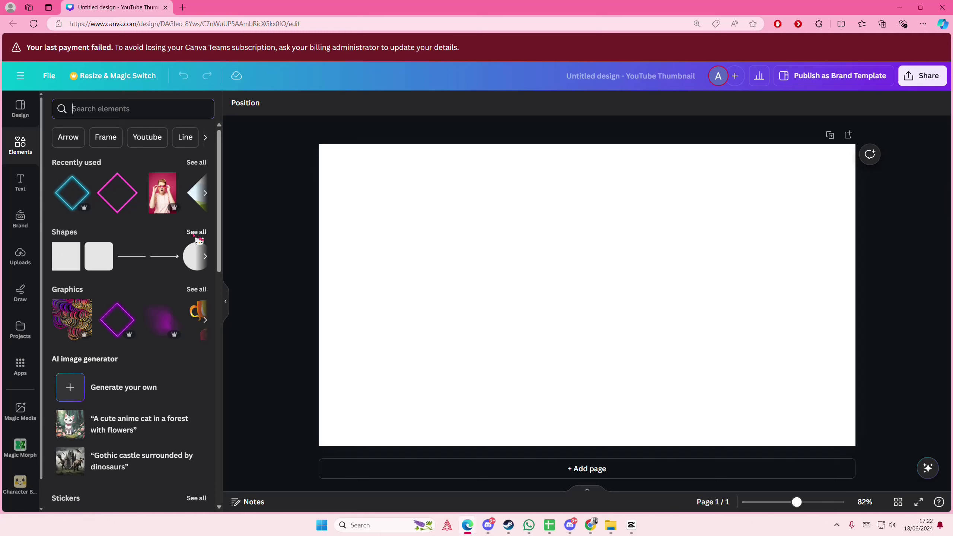
# Add a brown square from Shapes and stretch it into a wide rectangle across the page
pyautogui.click(196, 232)
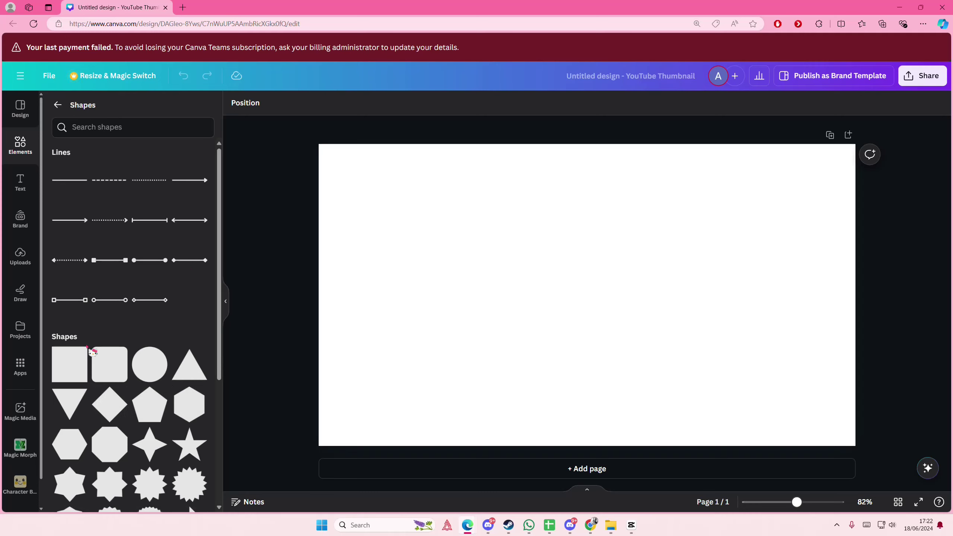
pyautogui.moveTo(75, 361)
pyautogui.mouseDown()
pyautogui.moveTo(425, 284)
pyautogui.moveTo(780, 284)
pyautogui.mouseUp()
pyautogui.moveTo(581, 328)
pyautogui.mouseDown()
pyautogui.moveTo(583, 384)
pyautogui.moveTo(587, 344)
pyautogui.mouseUp()
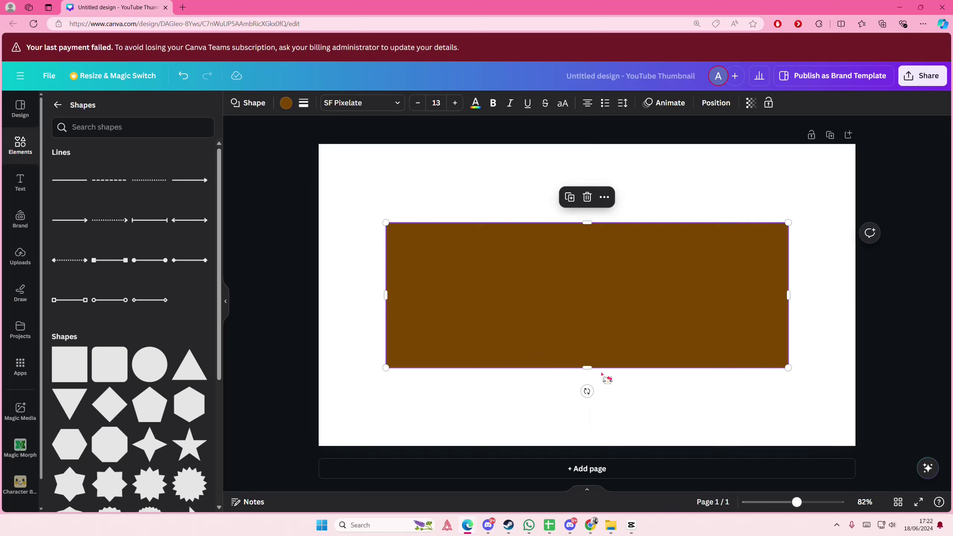
# Change the rectangle's fill from brown to pale green
pyautogui.click(287, 103)
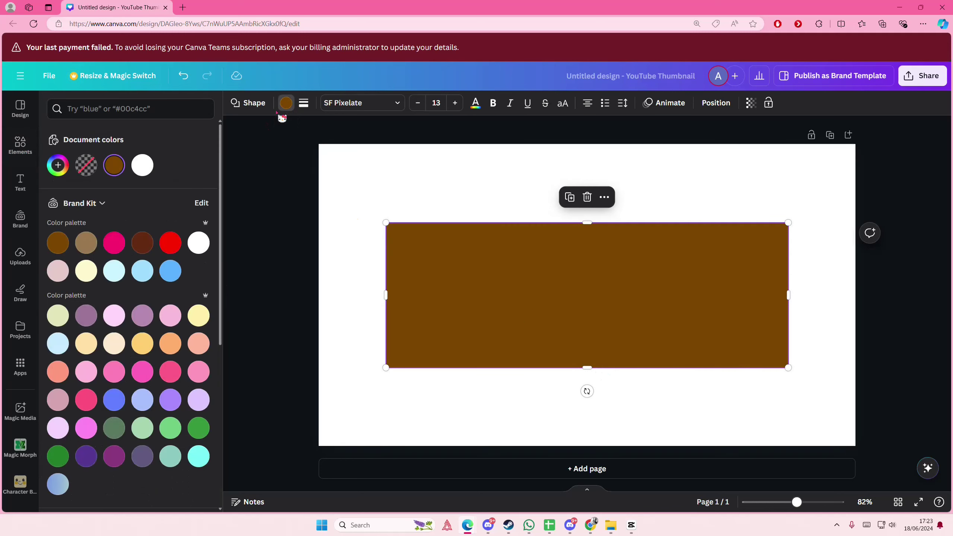
pyautogui.click(170, 317)
pyautogui.click(200, 371)
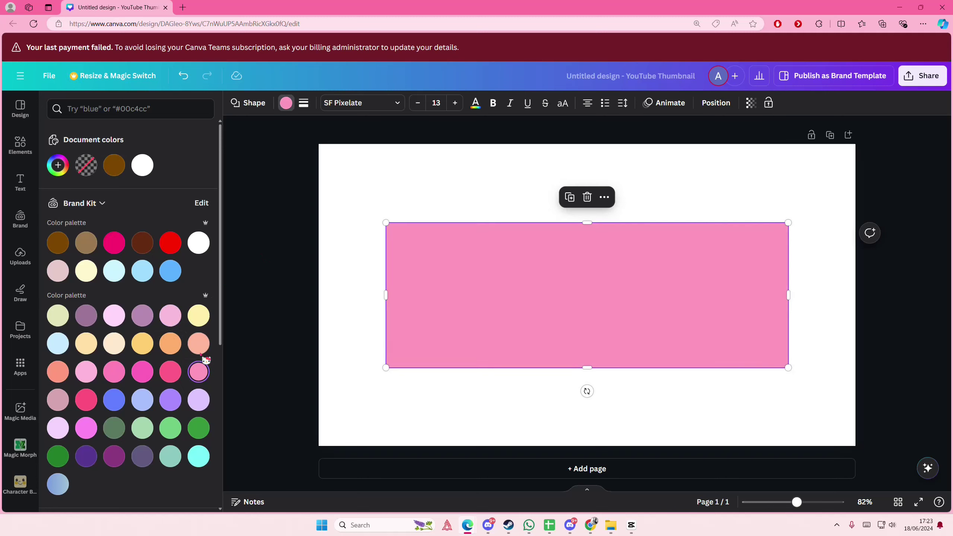
pyautogui.click(171, 429)
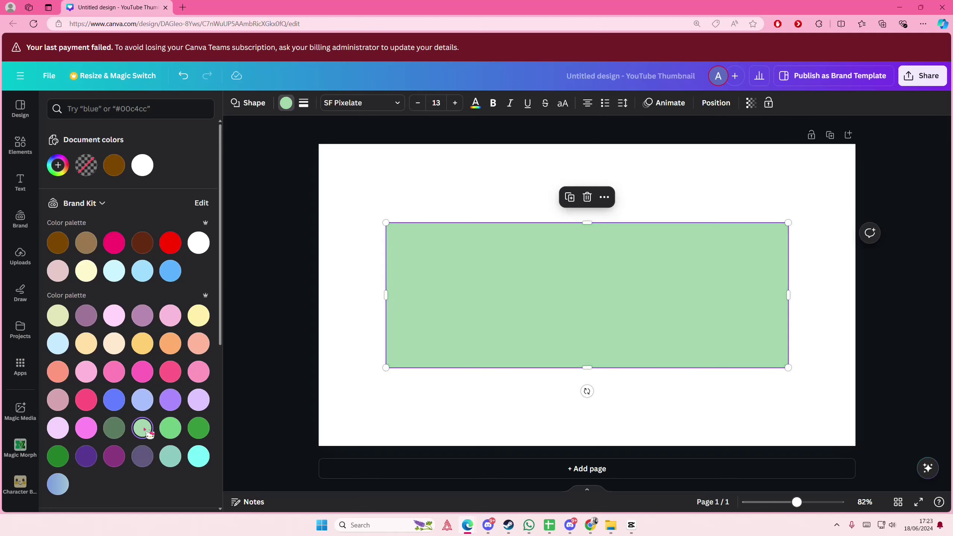
pyautogui.press('Escape')
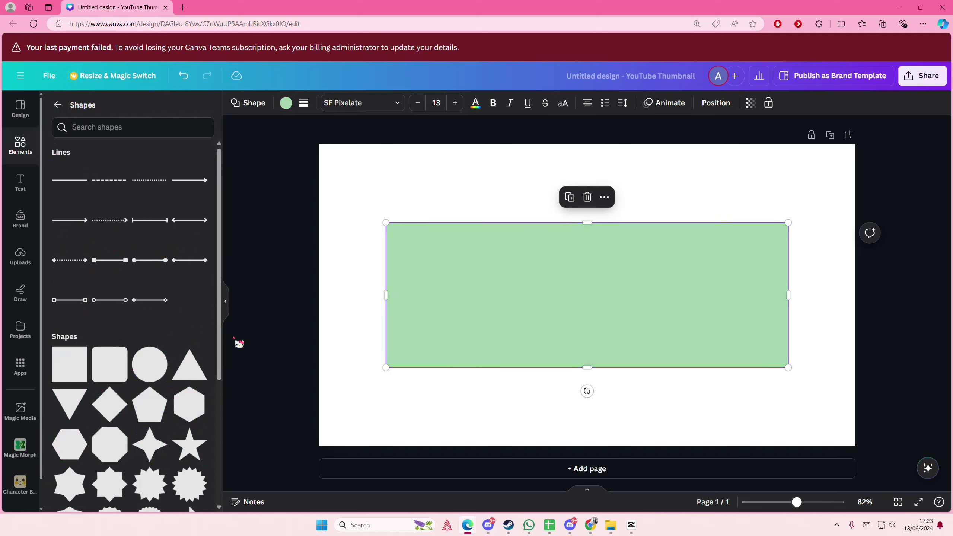
# Round the rectangle's corners to about 44
pyautogui.click(254, 102)
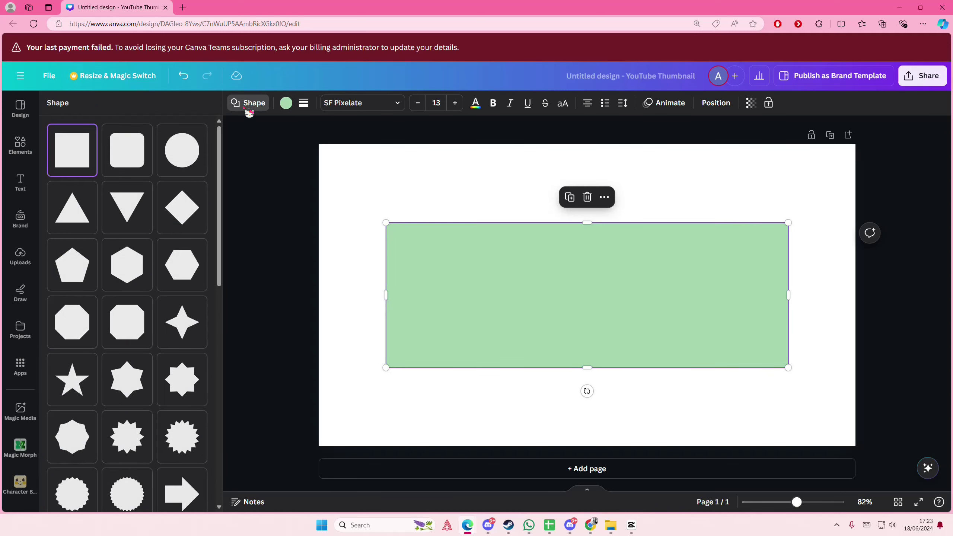
pyautogui.click(304, 102)
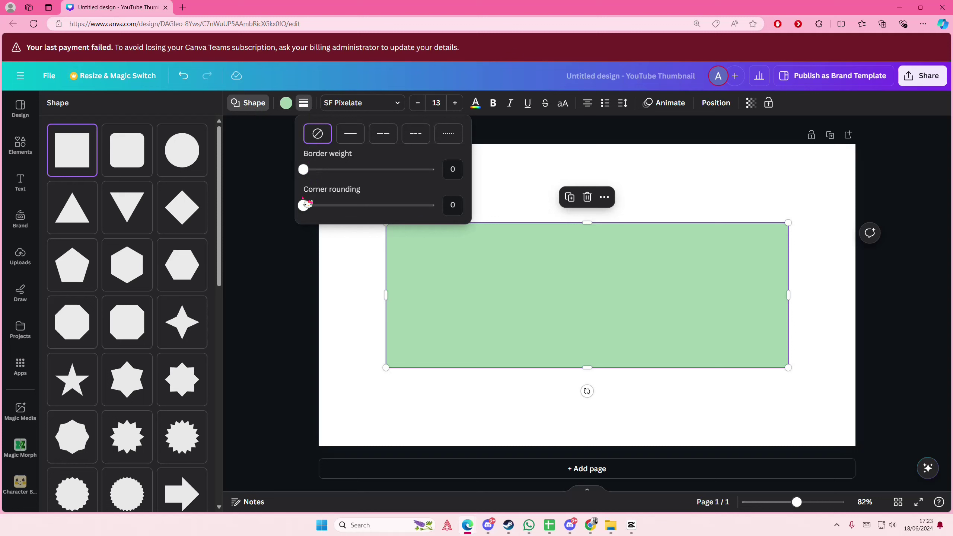
pyautogui.moveTo(304, 205); pyautogui.dragTo(370, 206)
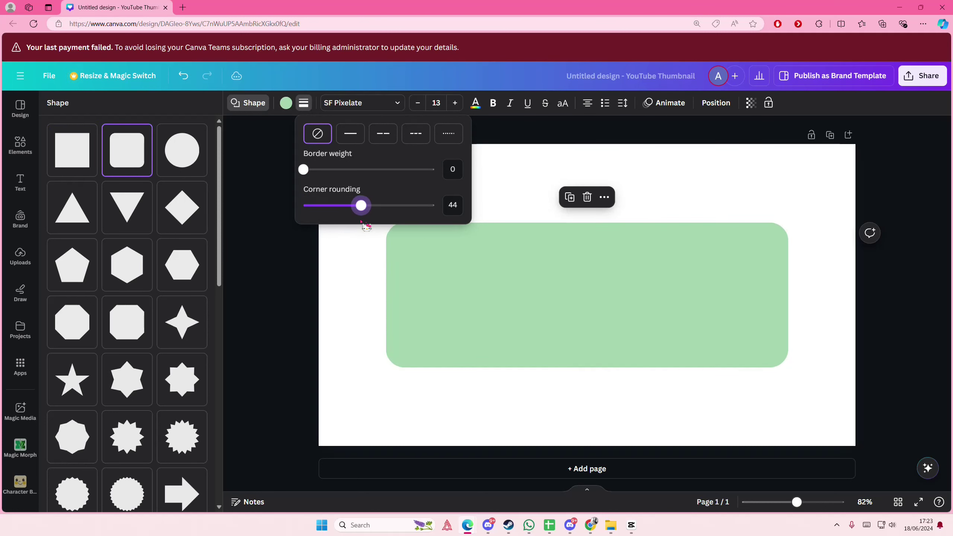
# Duplicate the green rounded rectangle and set the copy's fill to No color
pyautogui.click(328, 272)
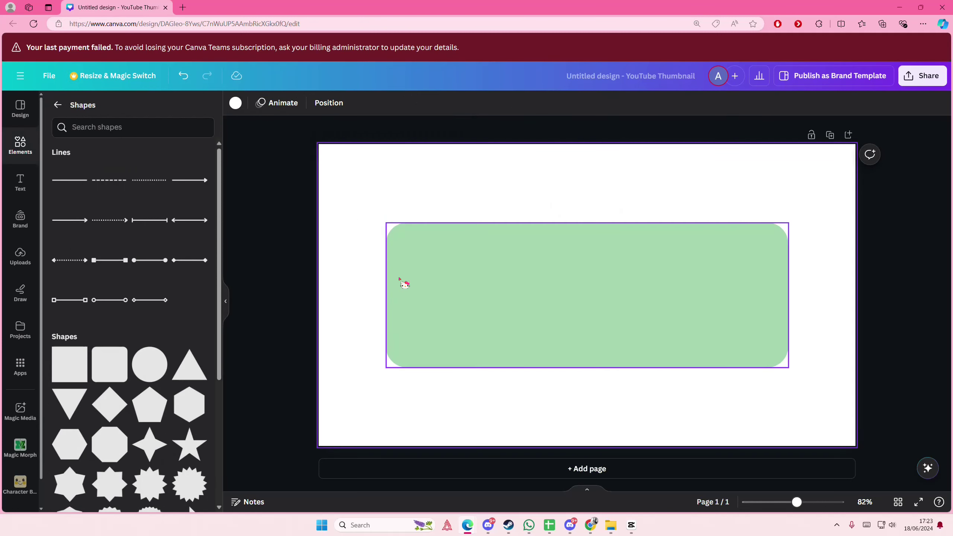
pyautogui.click(402, 283)
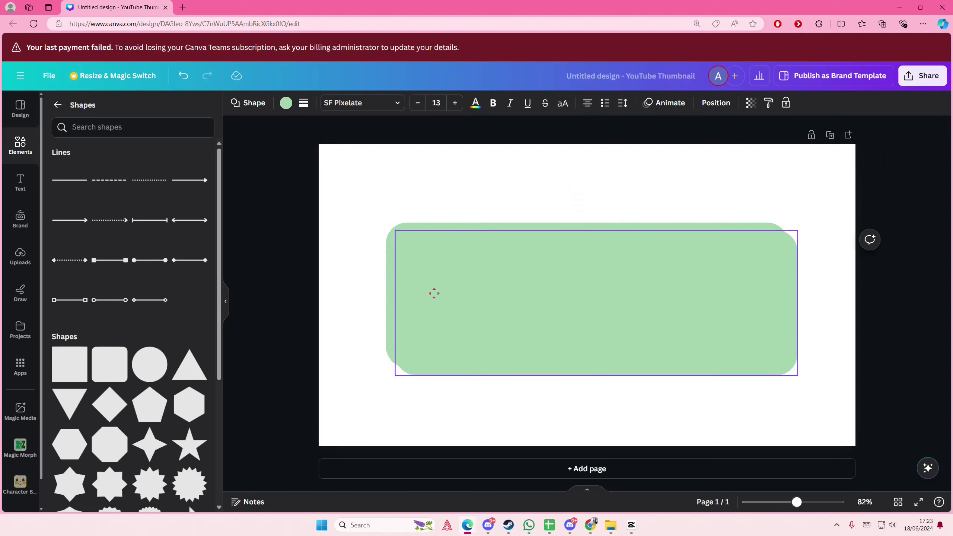
pyautogui.moveTo(402, 283); pyautogui.dragTo(346, 287)
pyautogui.click(286, 103)
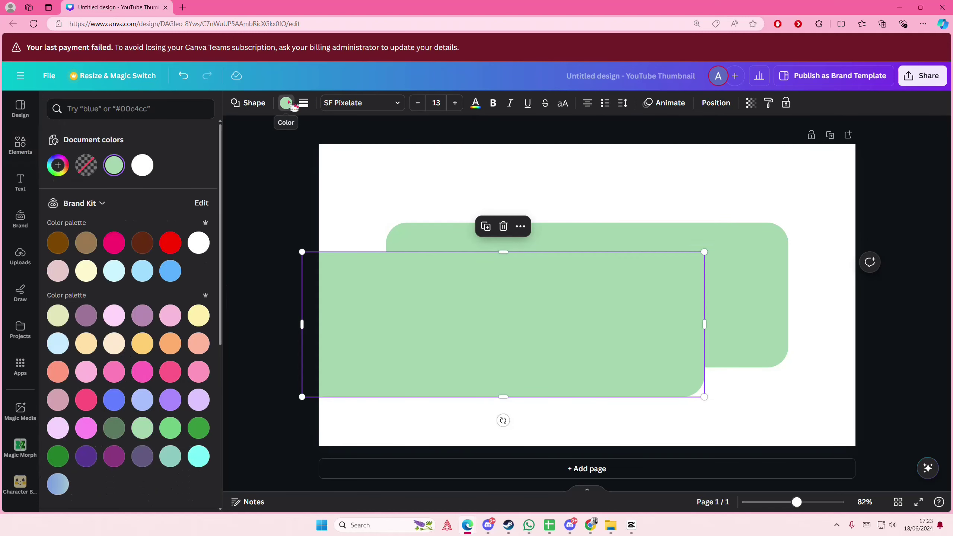
pyautogui.click(87, 165)
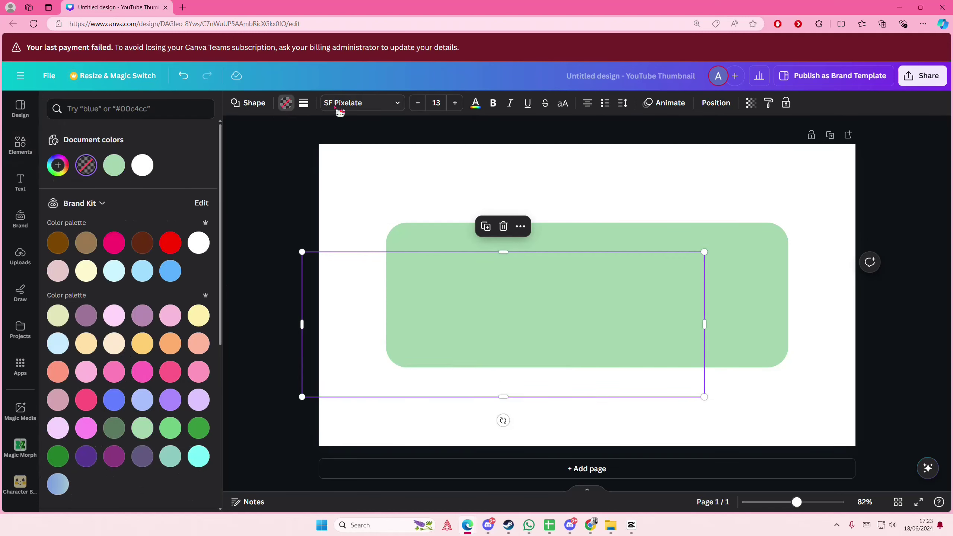
# Give the copy a thick solid pink border, about weight 11
pyautogui.click(304, 103)
pyautogui.click(350, 133)
pyautogui.moveTo(304, 170); pyautogui.dragTo(319, 172)
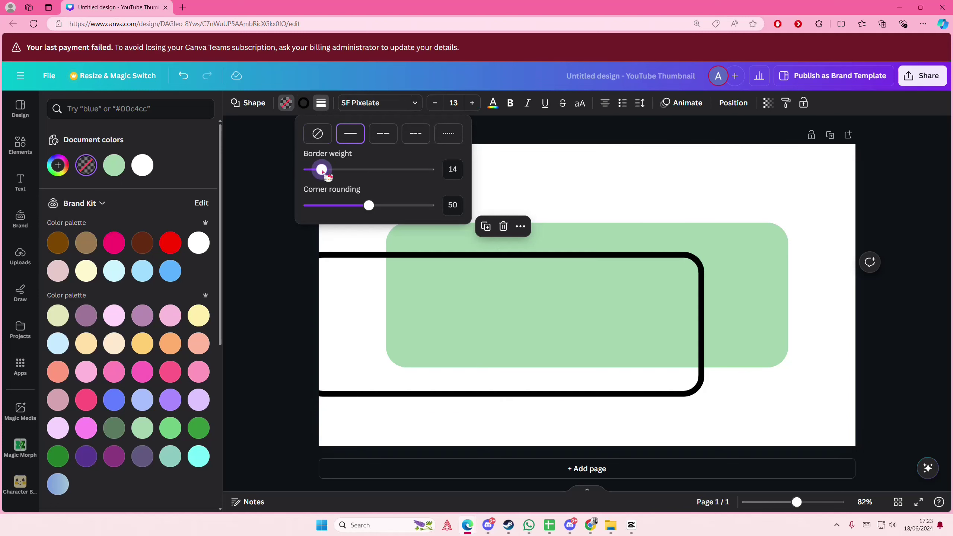
pyautogui.click(170, 372)
pyautogui.hotkey('ctrl', 'z')
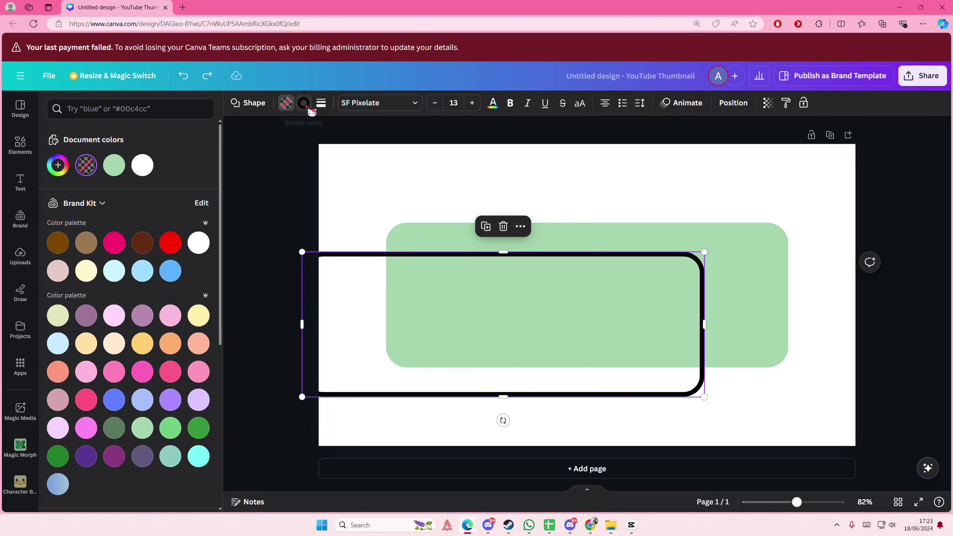
pyautogui.click(305, 103)
pyautogui.click(170, 372)
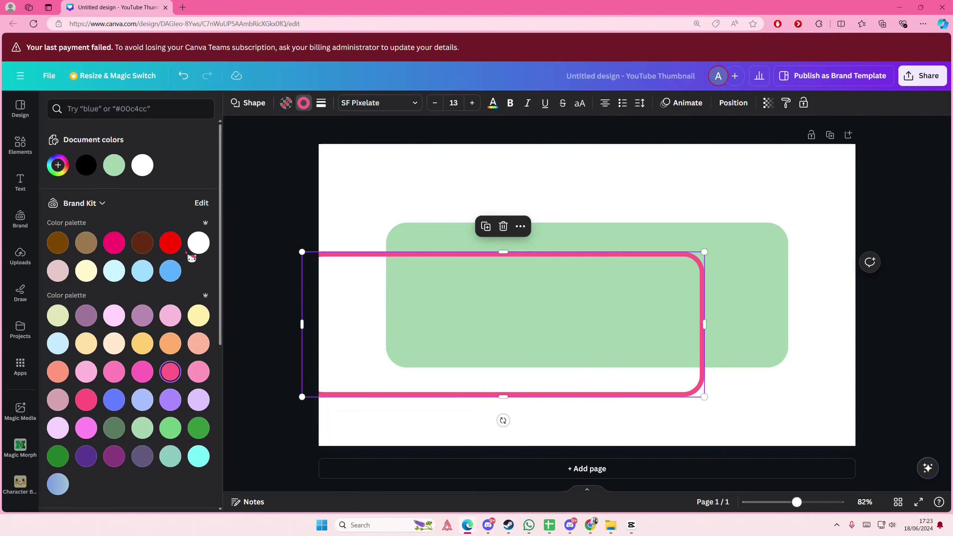
# Move the pink outline over the green rectangle and adjust its width
pyautogui.moveTo(492, 358); pyautogui.dragTo(575, 328)
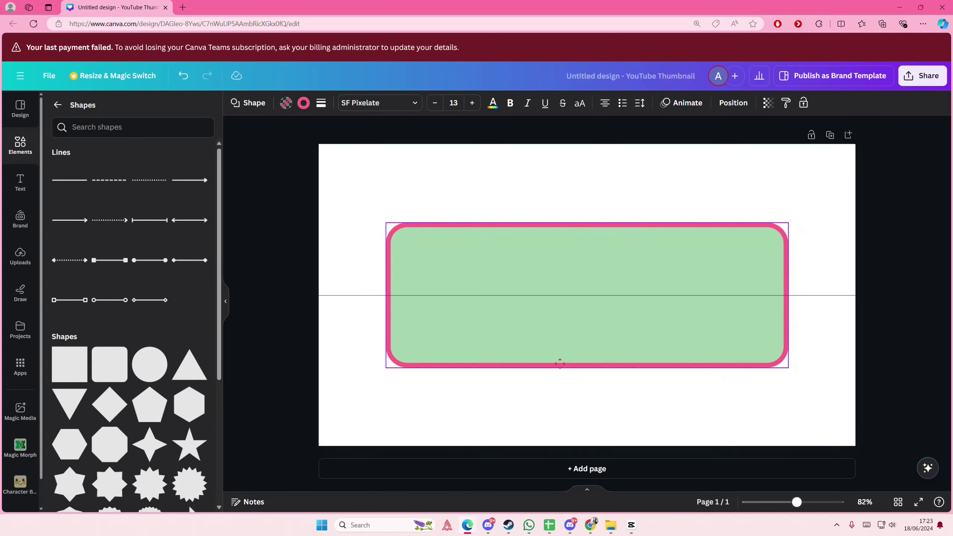
pyautogui.moveTo(786, 366)
pyautogui.mouseDown()
pyautogui.moveTo(752, 350)
pyautogui.moveTo(757, 358)
pyautogui.mouseUp()
pyautogui.hotkey('ctrl', 'z')
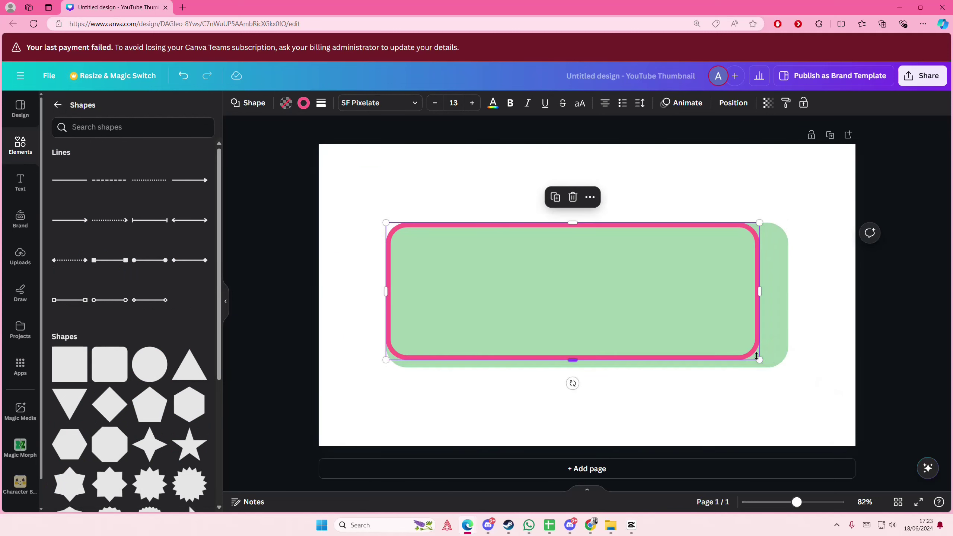
pyautogui.moveTo(573, 291); pyautogui.dragTo(588, 296)
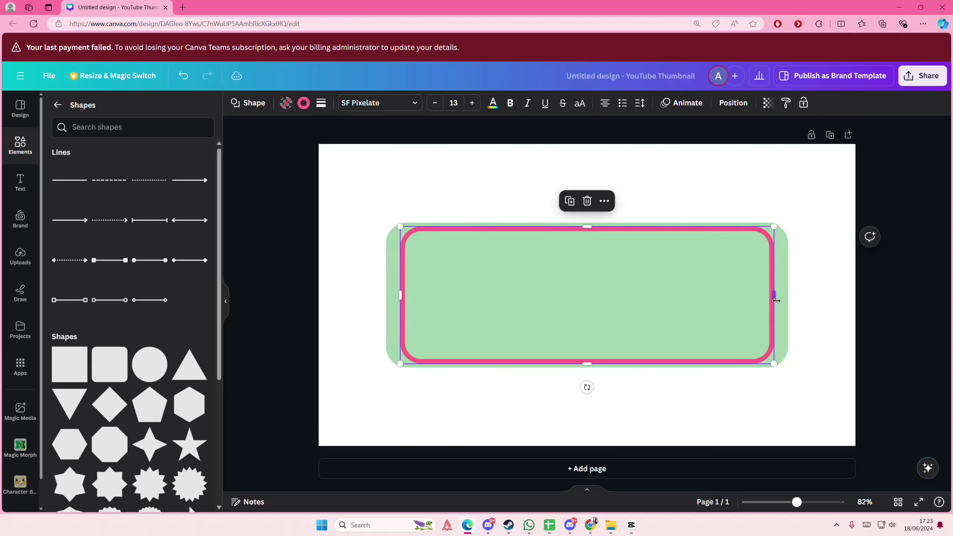
pyautogui.moveTo(775, 296); pyautogui.dragTo(784, 298)
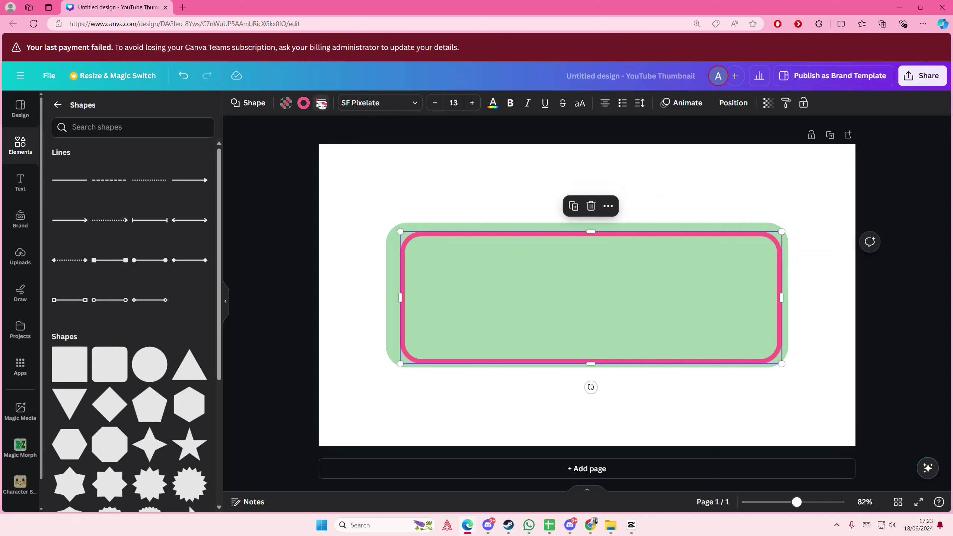
# Reduce the pink outline's border weight to 4
pyautogui.click(321, 103)
pyautogui.moveTo(335, 169); pyautogui.dragTo(326, 170)
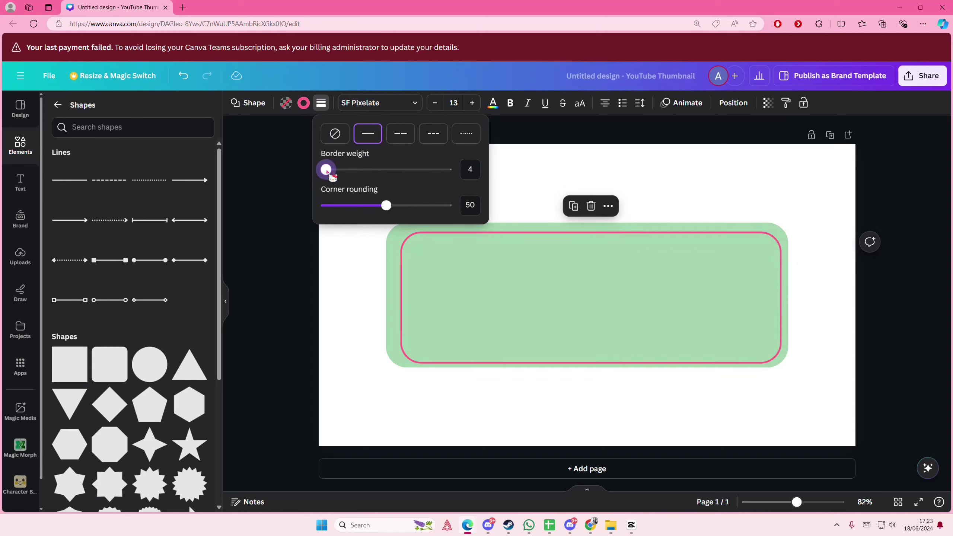
pyautogui.click(819, 328)
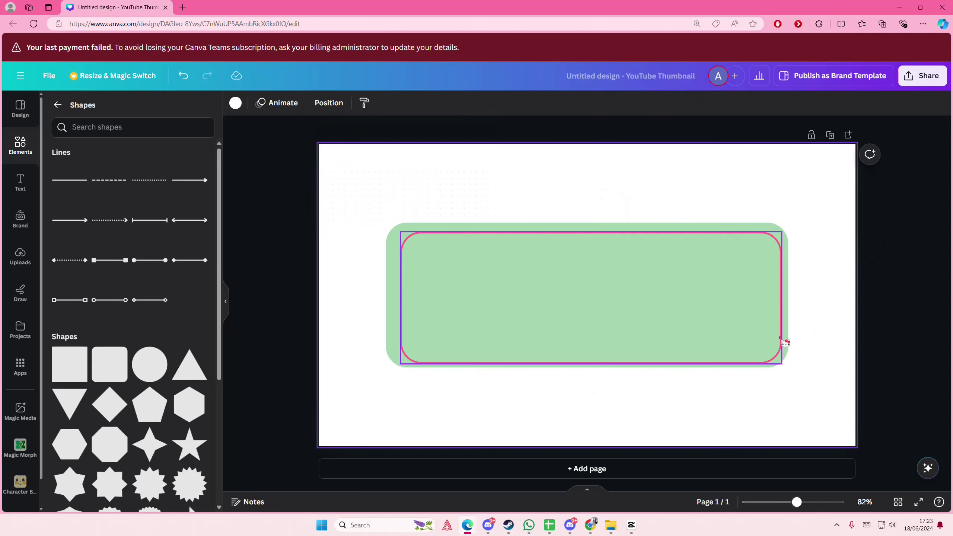
# Fine-tune the outline's size so it sits just inside the green edges
pyautogui.moveTo(775, 321); pyautogui.dragTo(771, 318)
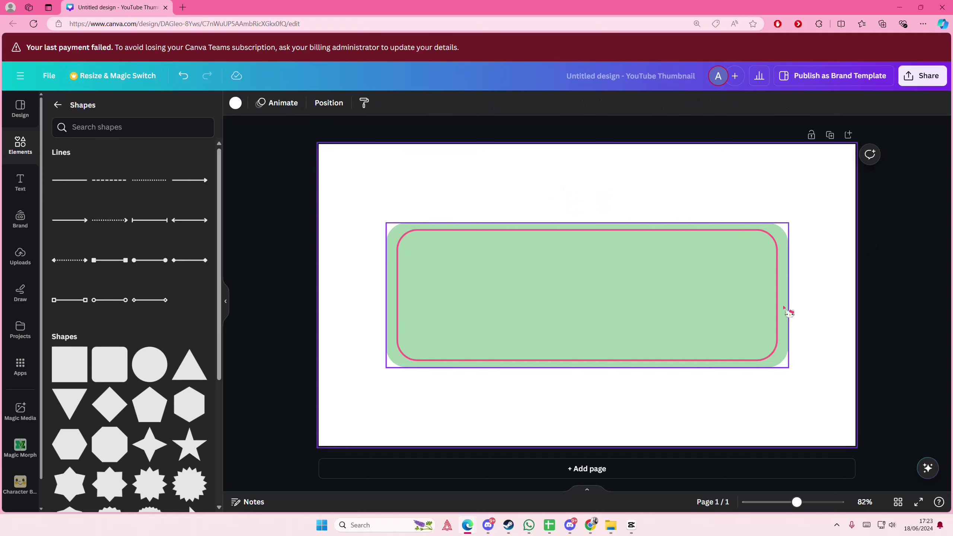
pyautogui.moveTo(779, 300); pyautogui.dragTo(783, 300)
pyautogui.click(819, 307)
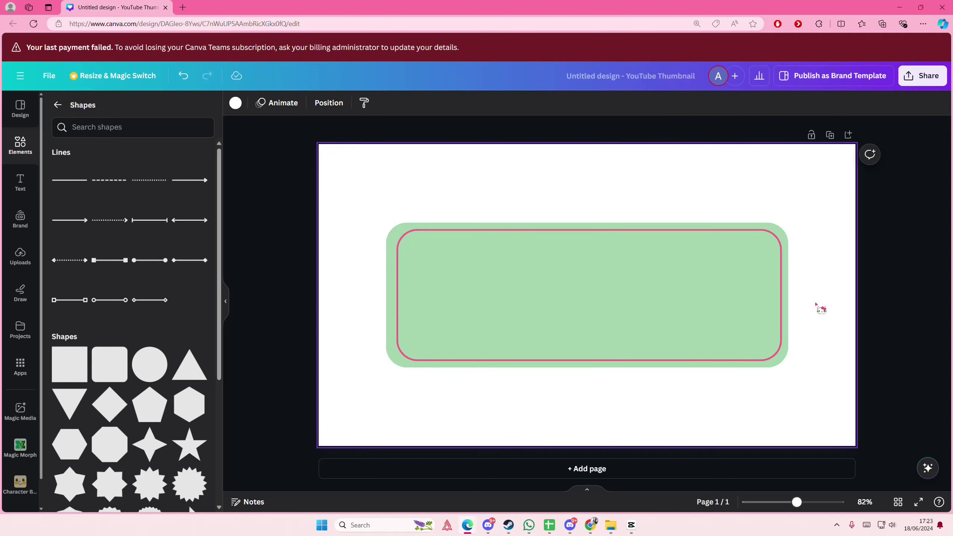
pyautogui.click(784, 322)
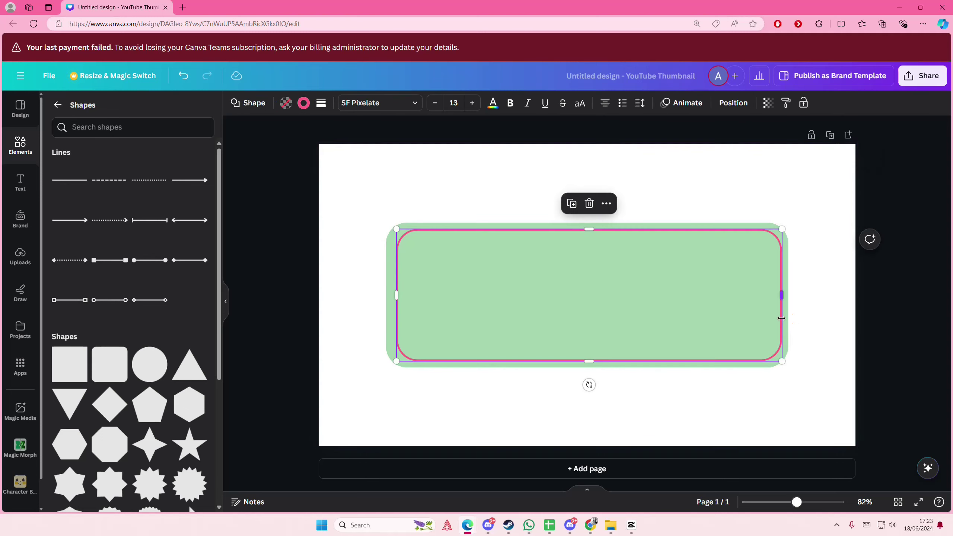
pyautogui.moveTo(783, 304); pyautogui.dragTo(780, 313)
pyautogui.click(821, 313)
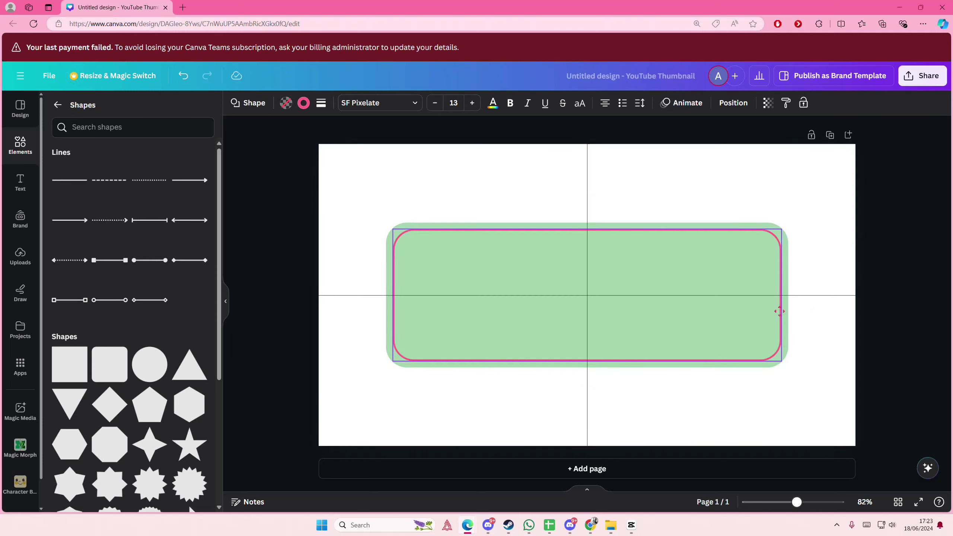
# Reduce the inner rectangle's corner rounding to 36
pyautogui.click(826, 319)
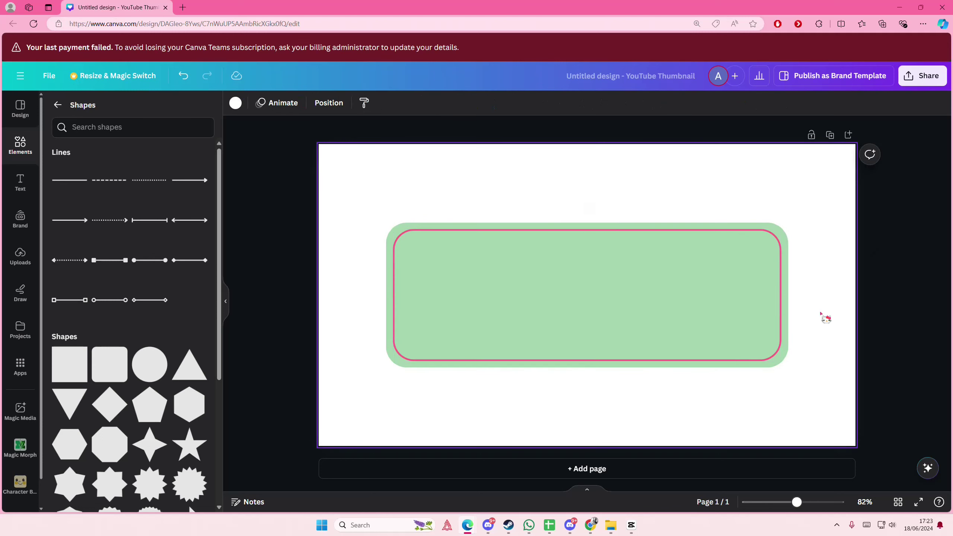
pyautogui.click(781, 304)
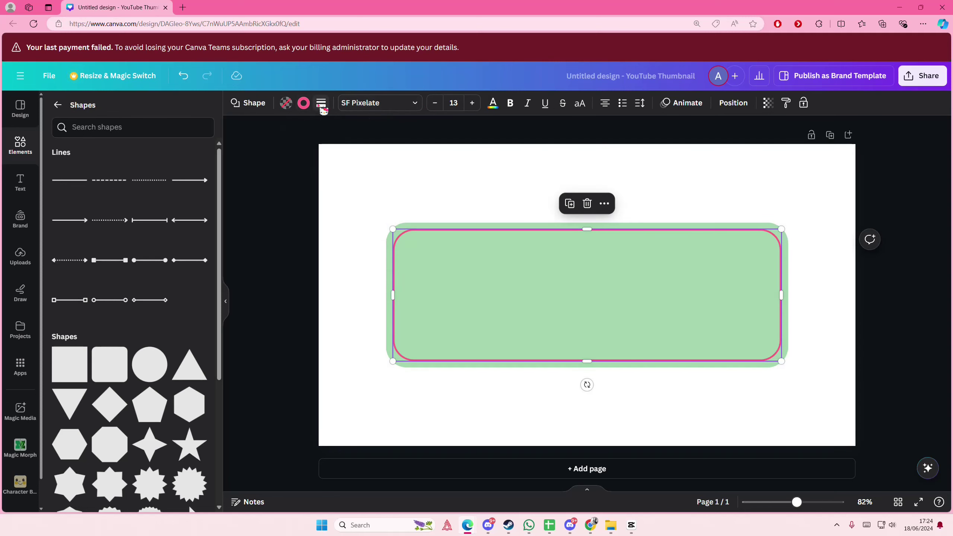
pyautogui.click(287, 103)
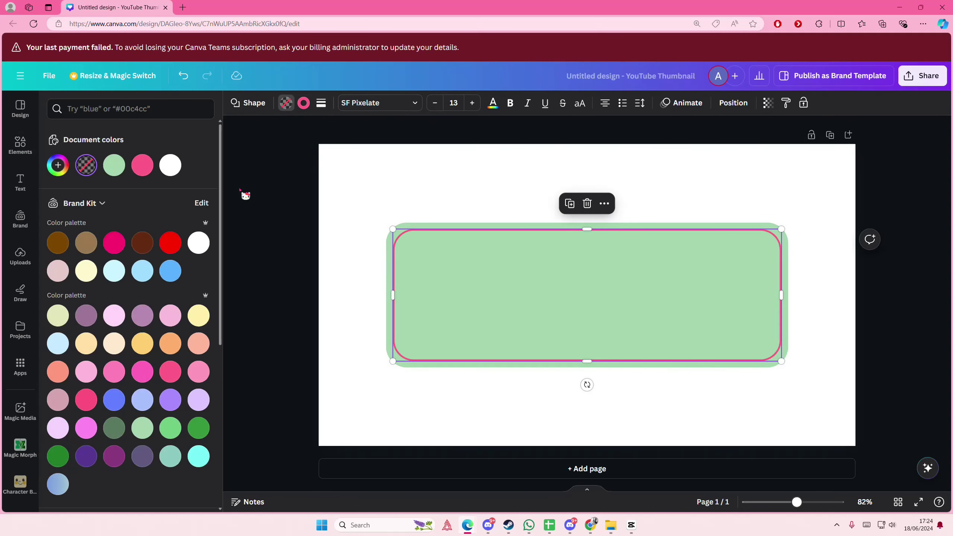
pyautogui.click(322, 103)
pyautogui.moveTo(386, 206); pyautogui.dragTo(368, 208)
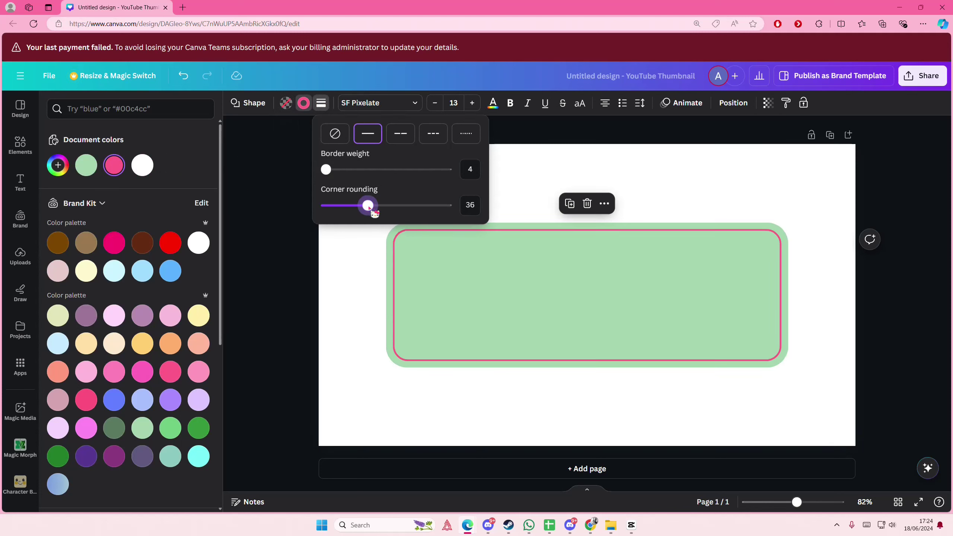
pyautogui.moveTo(374, 212); pyautogui.dragTo(370, 212)
pyautogui.click(300, 276)
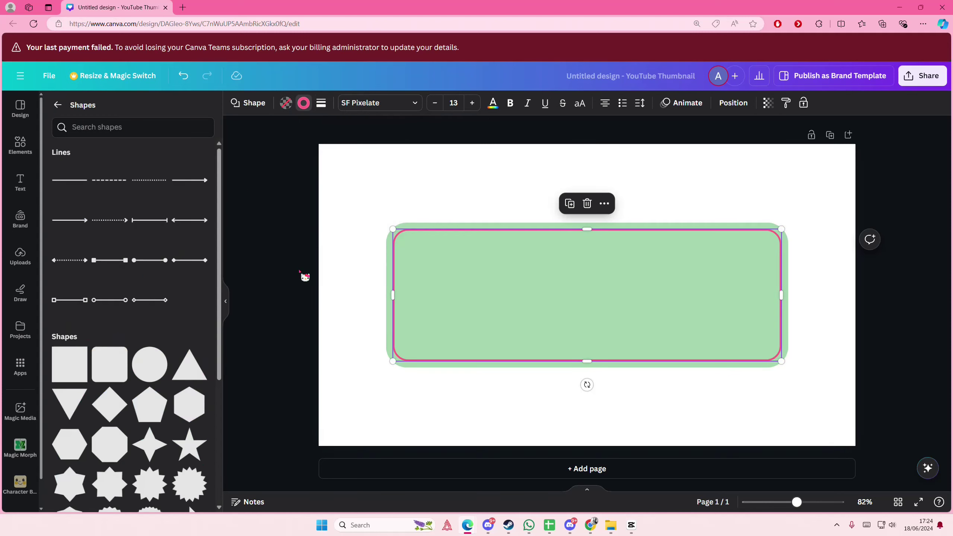
# Change the inner rectangle's border colour from pink to dark green
pyautogui.click(421, 233)
pyautogui.click(303, 103)
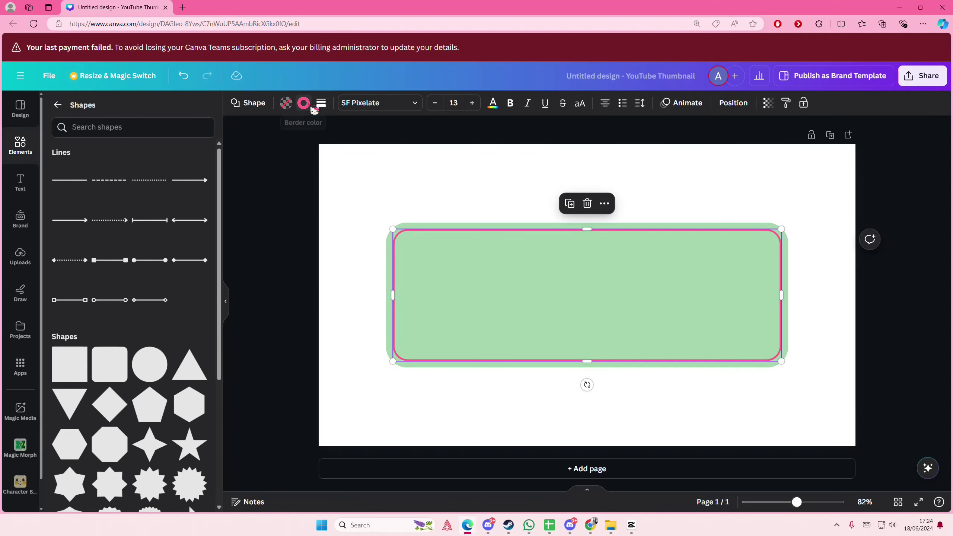
pyautogui.click(262, 372)
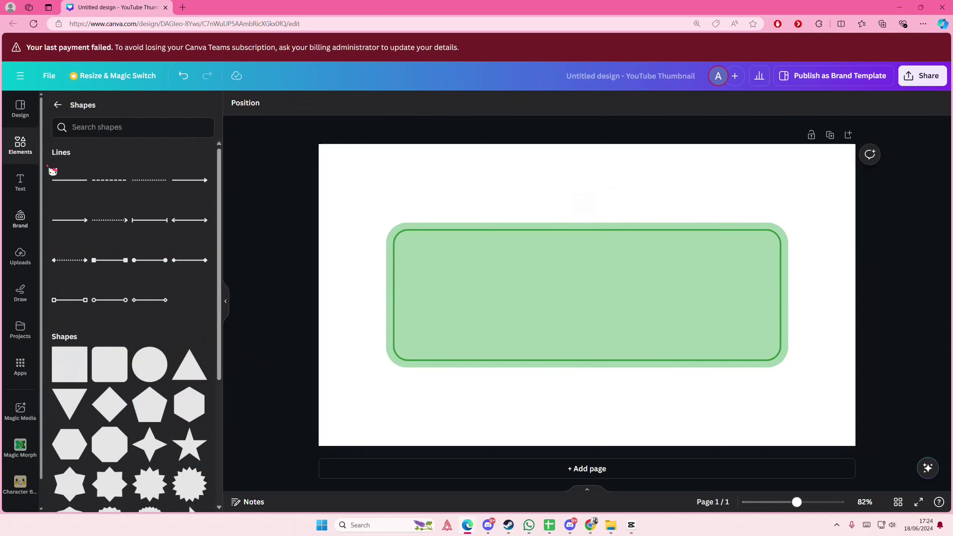
pyautogui.click(21, 182)
# Add a '+YEAH!' text box, widen it, and increase its font size
pyautogui.click(110, 141)
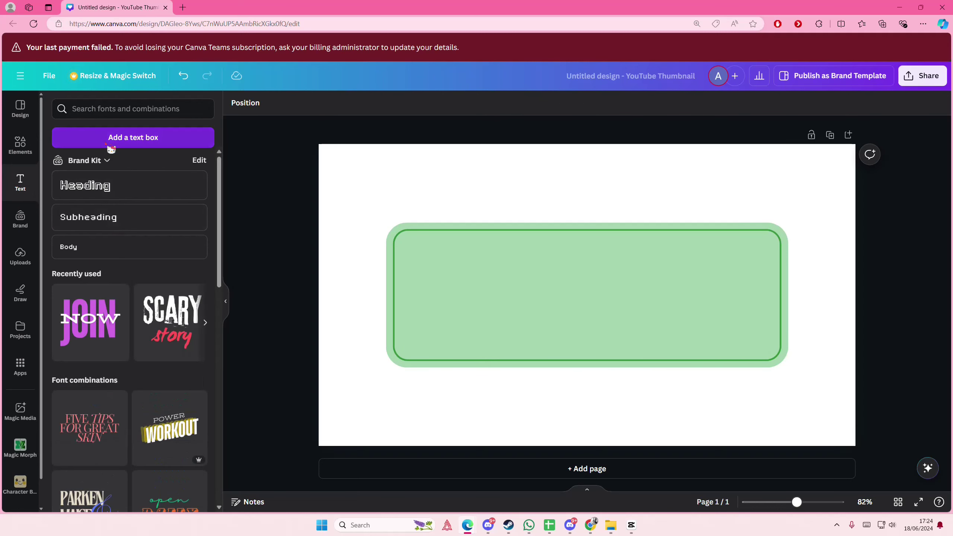
pyautogui.write('YEAH')
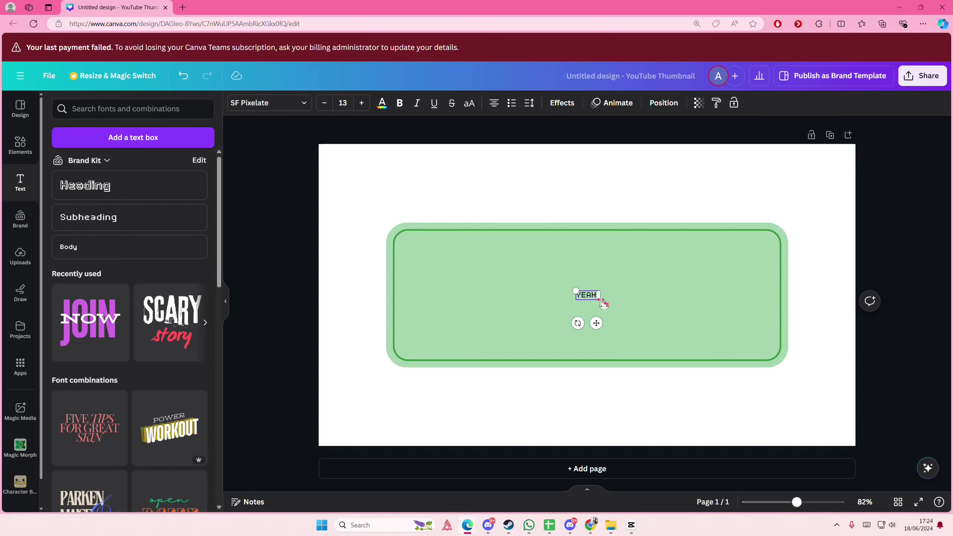
pyautogui.moveTo(600, 296); pyautogui.dragTo(667, 296)
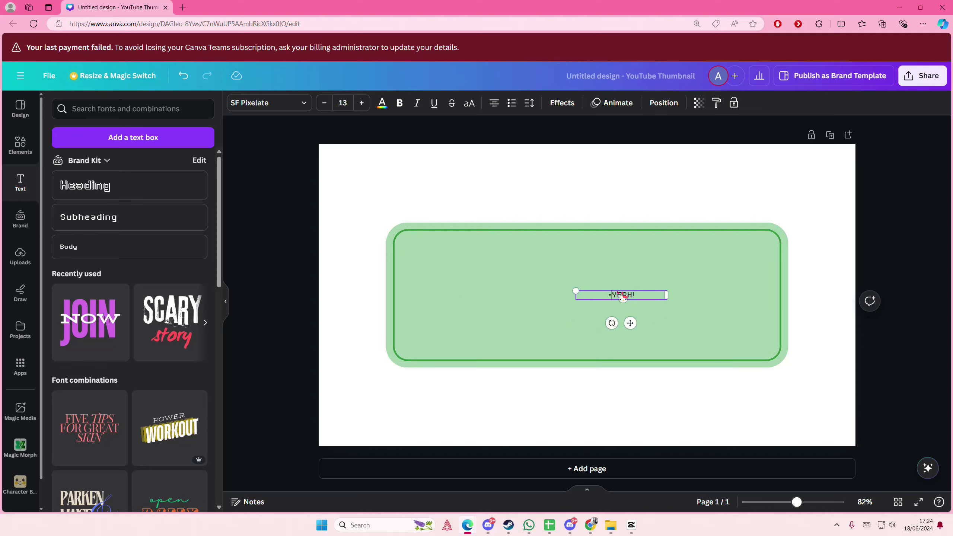
pyautogui.hotkey('ctrl', 'a')
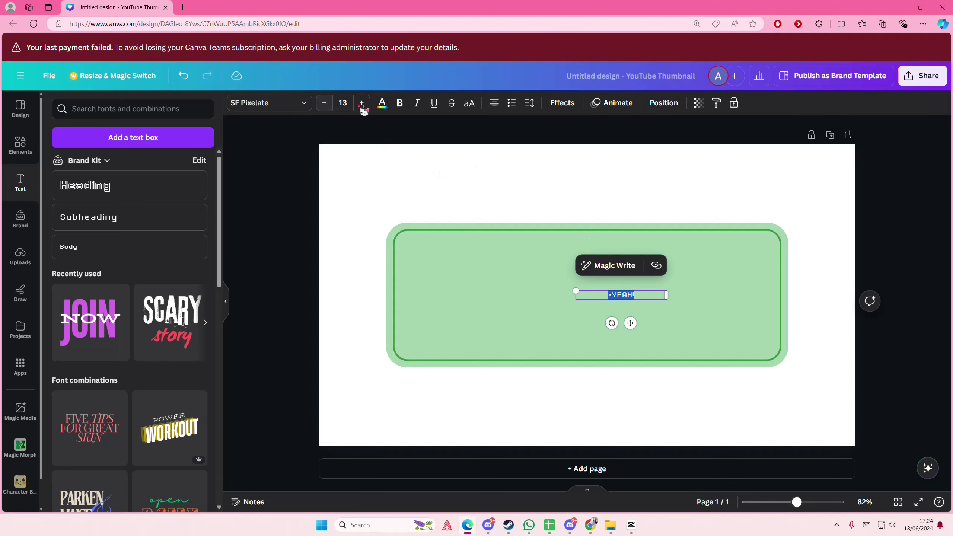
pyautogui.click(362, 103)
pyautogui.click(362, 102)
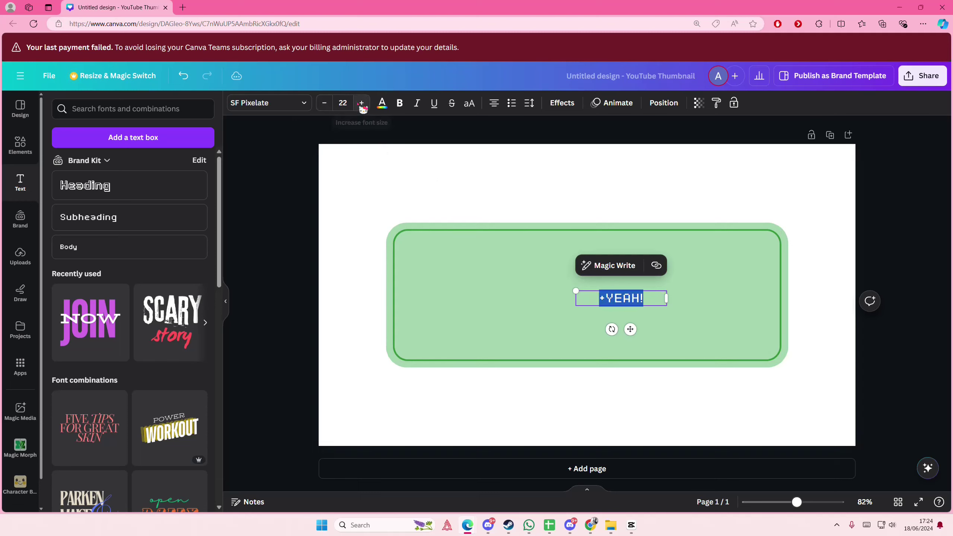
pyautogui.click(362, 102)
pyautogui.click(361, 103)
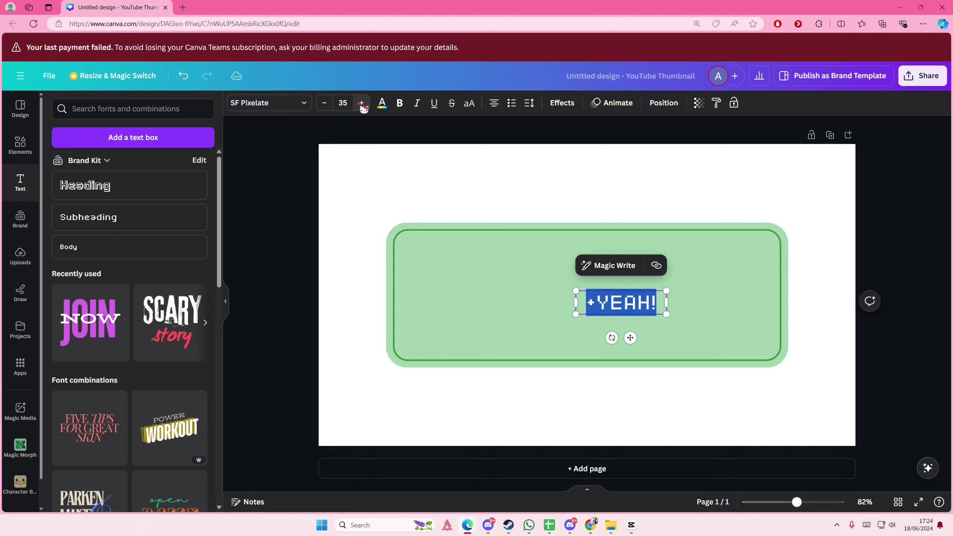
pyautogui.click(361, 102)
pyautogui.click(361, 103)
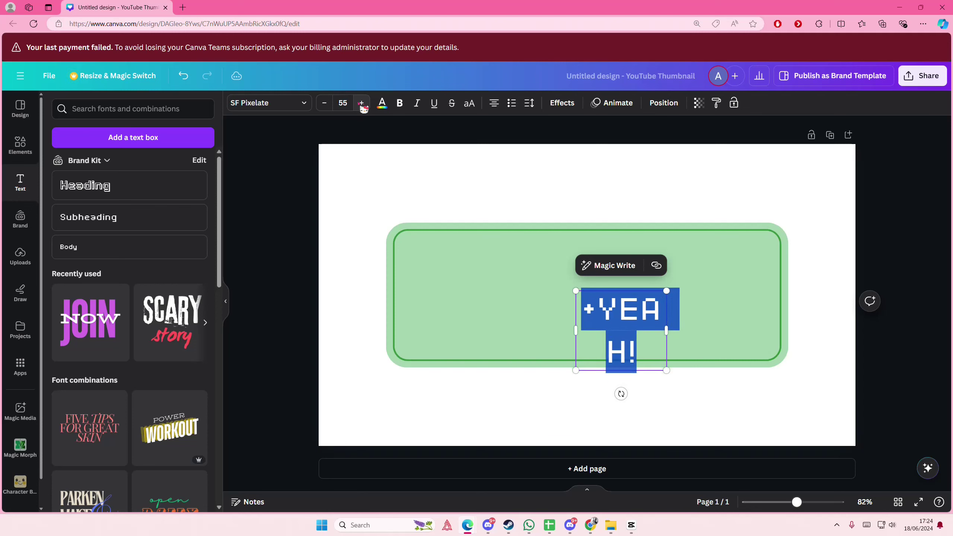
pyautogui.click(362, 104)
# Keep enlarging +YEAH! while widening its box so it stays on one line
pyautogui.moveTo(666, 328); pyautogui.dragTo(703, 338)
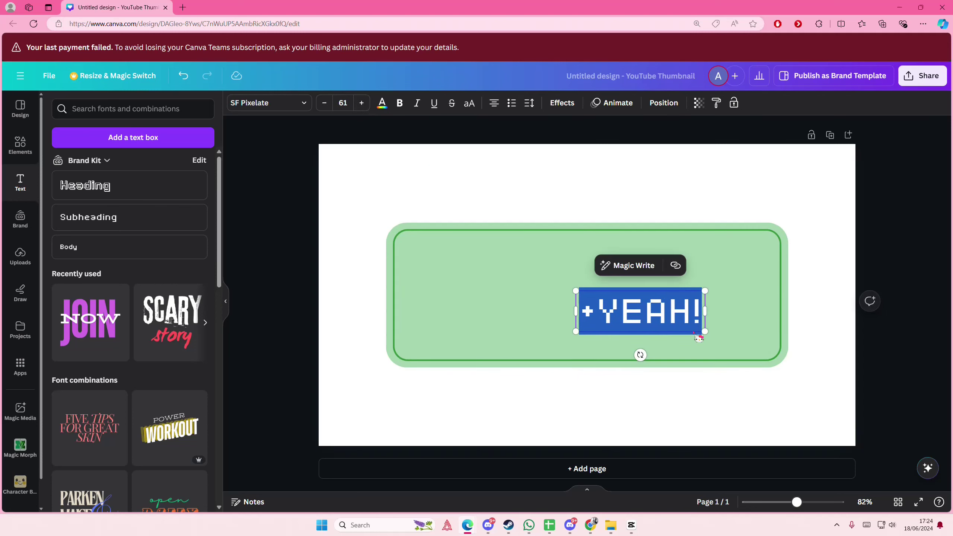
pyautogui.click(361, 103)
pyautogui.click(361, 102)
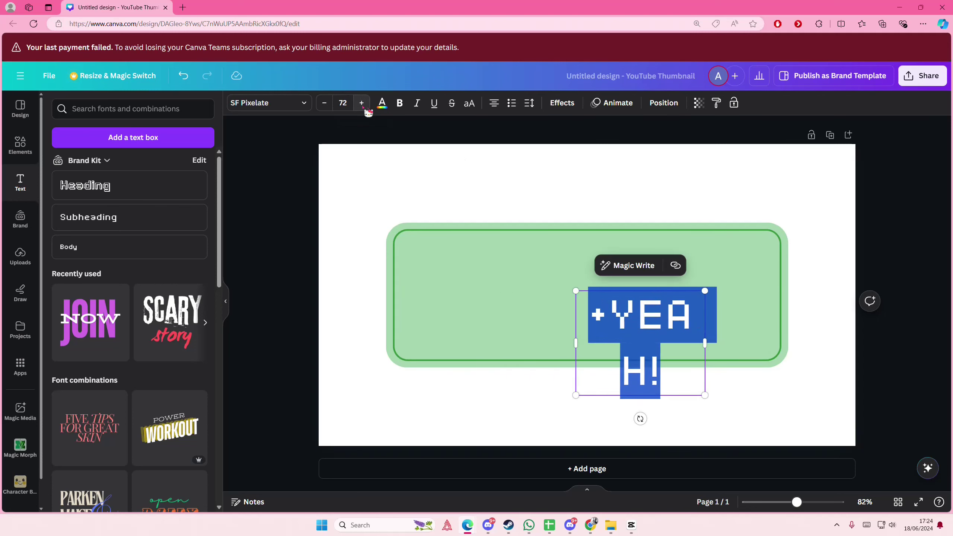
pyautogui.click(361, 103)
pyautogui.click(361, 103)
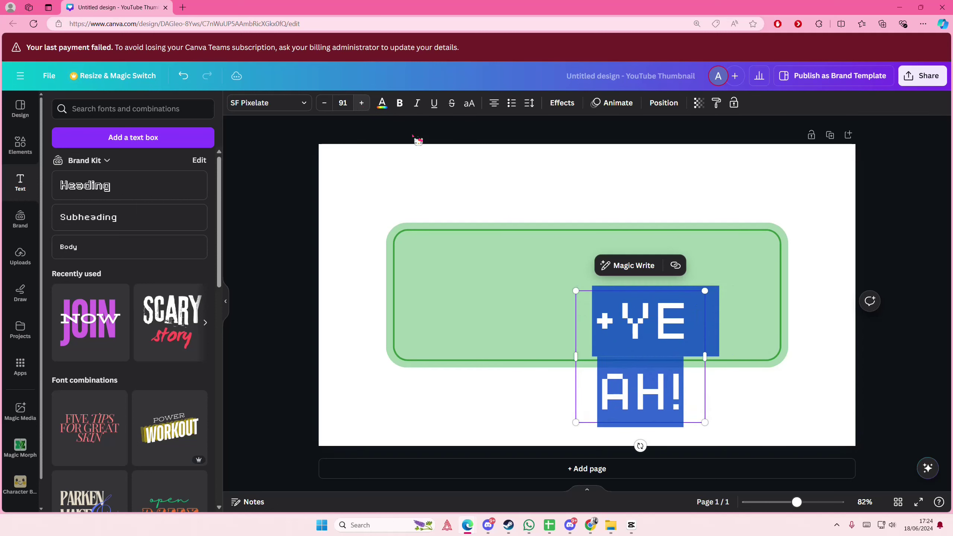
pyautogui.moveTo(706, 353); pyautogui.dragTo(772, 362)
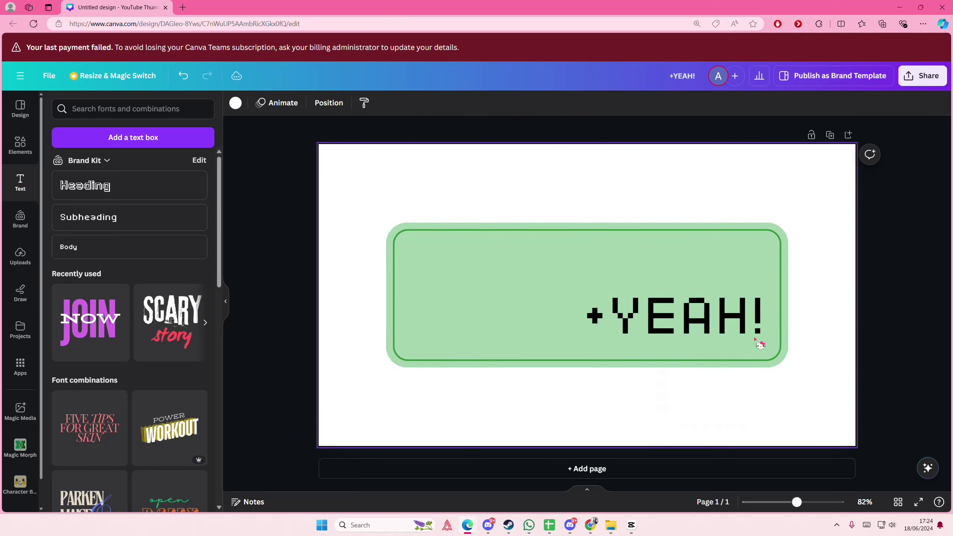
pyautogui.moveTo(674, 322); pyautogui.dragTo(650, 294)
pyautogui.click(361, 103)
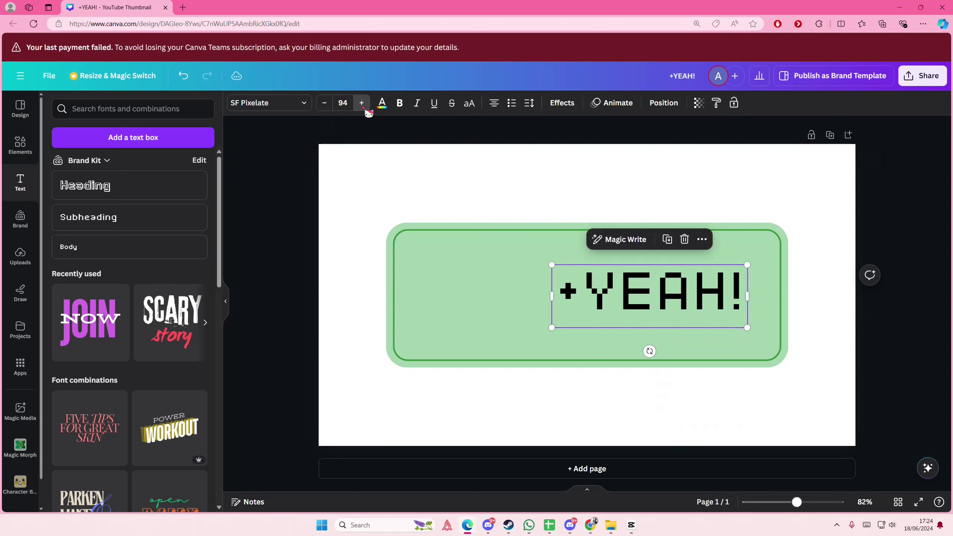
pyautogui.click(362, 103)
pyautogui.click(361, 103)
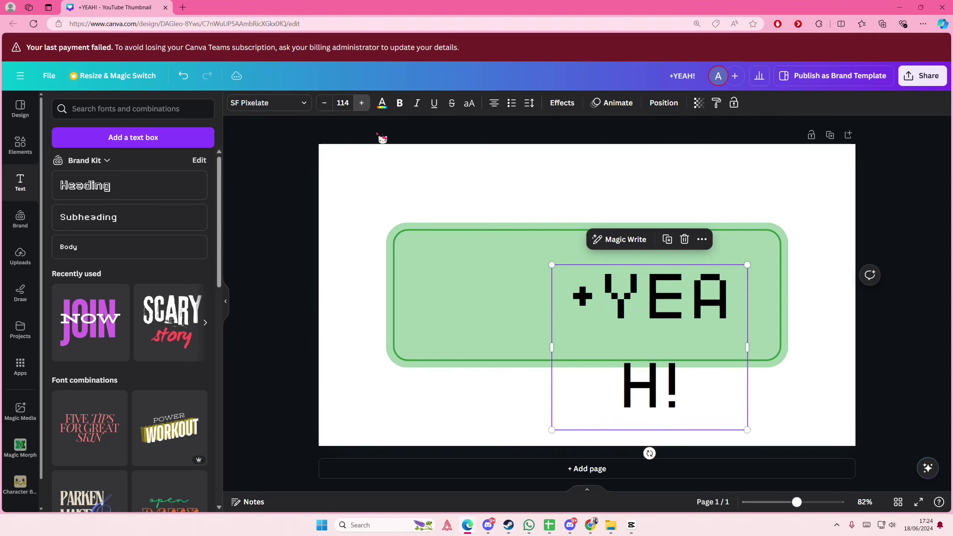
pyautogui.moveTo(552, 350); pyautogui.dragTo(504, 349)
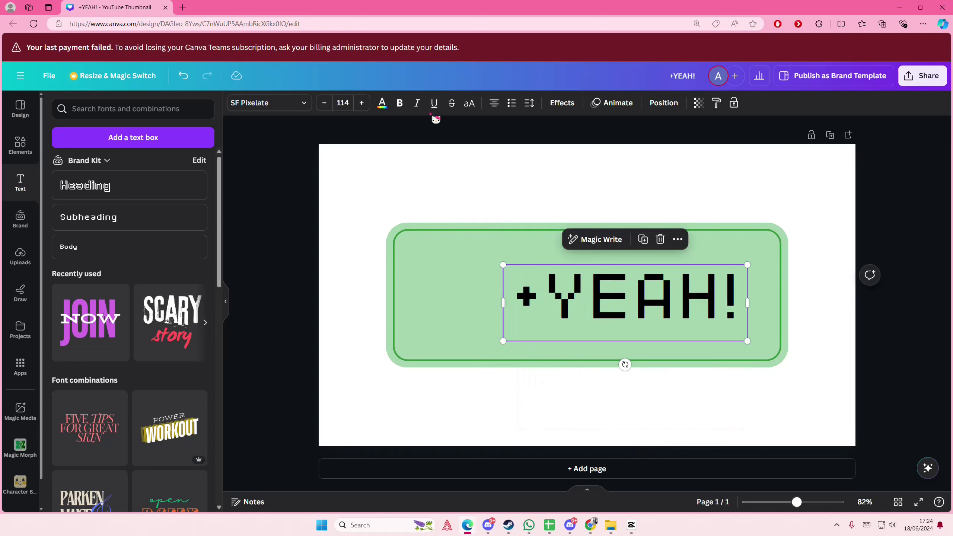
# Make +YEAH! bold, scale it down slightly, and position it inside the stamp
pyautogui.click(400, 103)
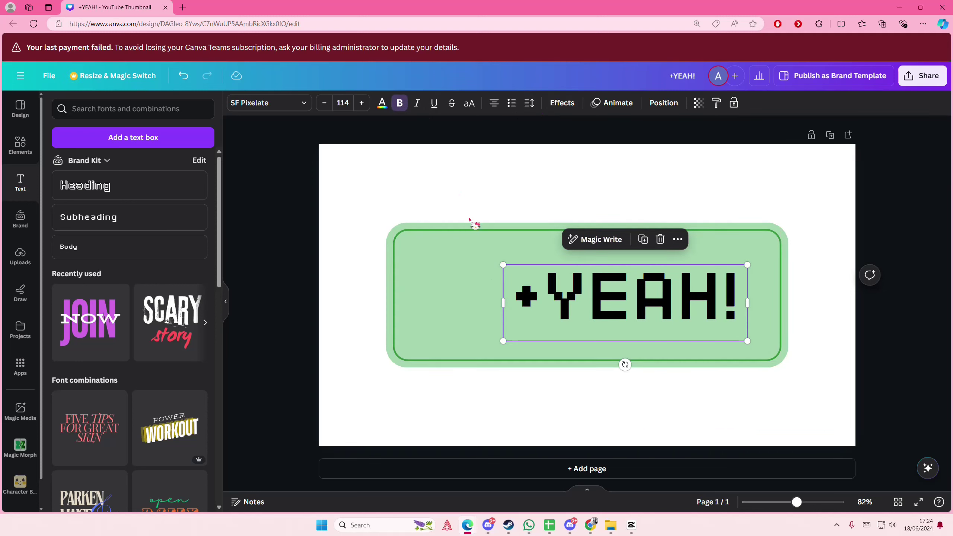
pyautogui.moveTo(503, 266); pyautogui.dragTo(577, 287)
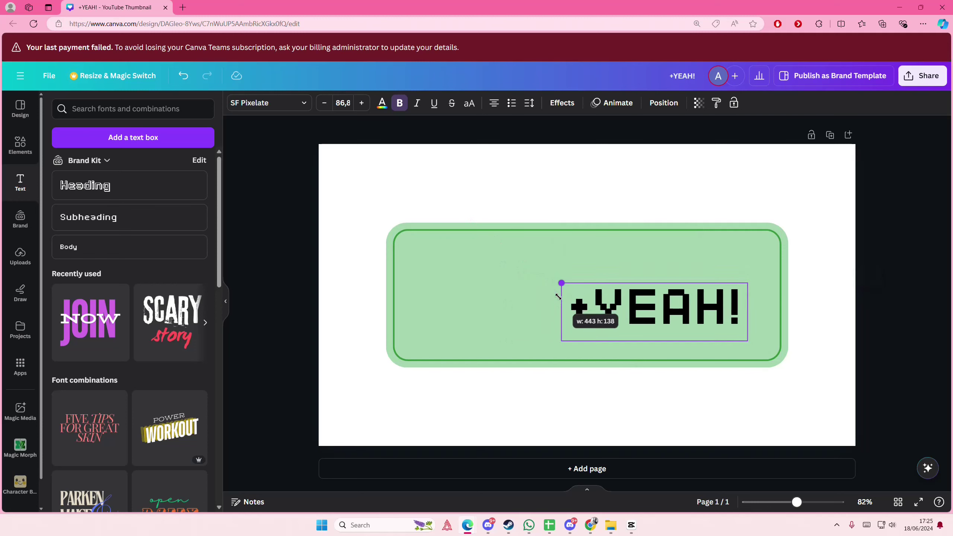
pyautogui.click(920, 318)
pyautogui.moveTo(662, 309); pyautogui.dragTo(654, 290)
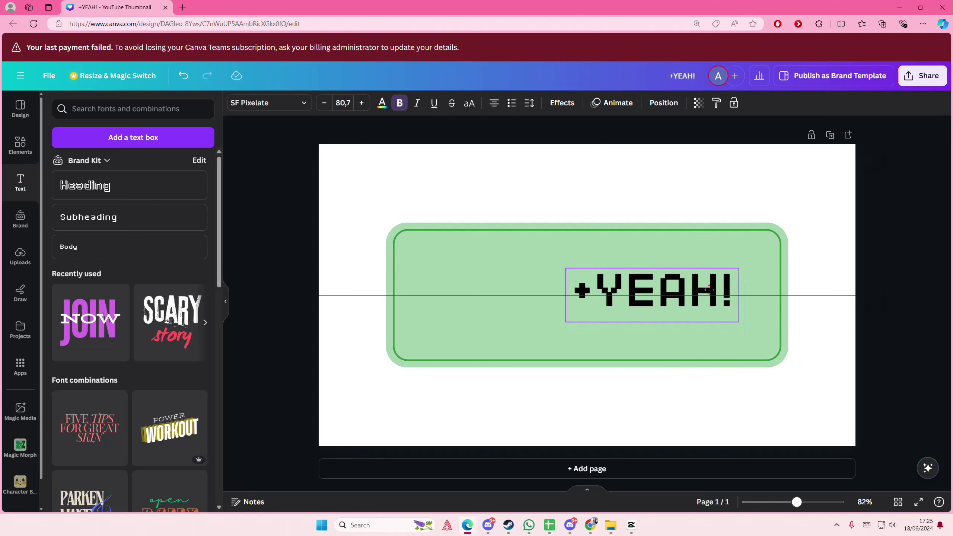
pyautogui.click(856, 298)
pyautogui.click(654, 291)
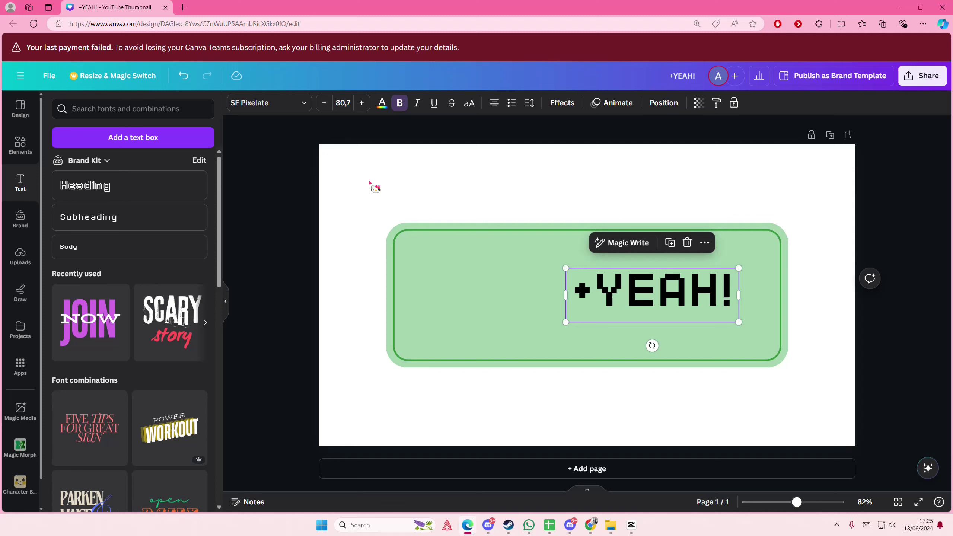
# Tint the +YEAH! text a pale pink with the custom colour picker
pyautogui.click(382, 105)
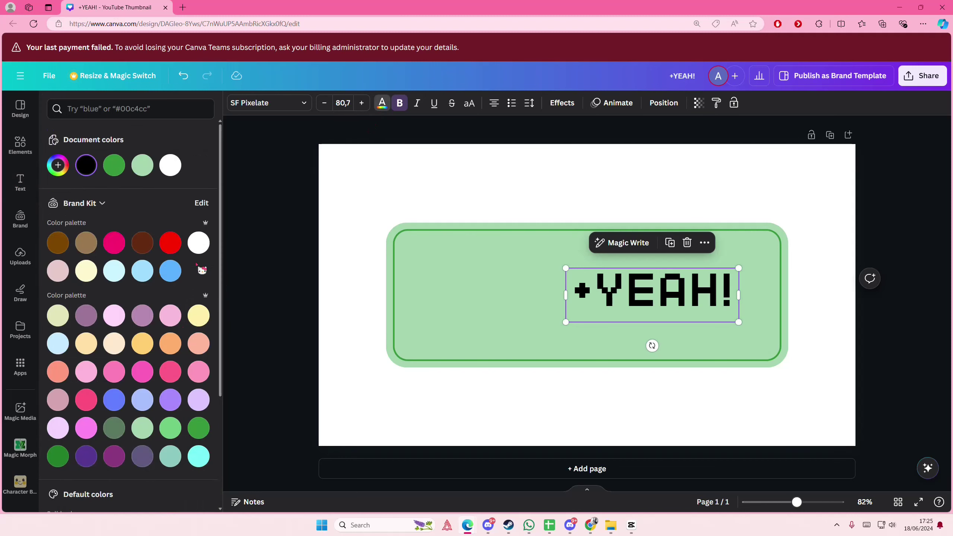
pyautogui.click(171, 165)
pyautogui.click(58, 166)
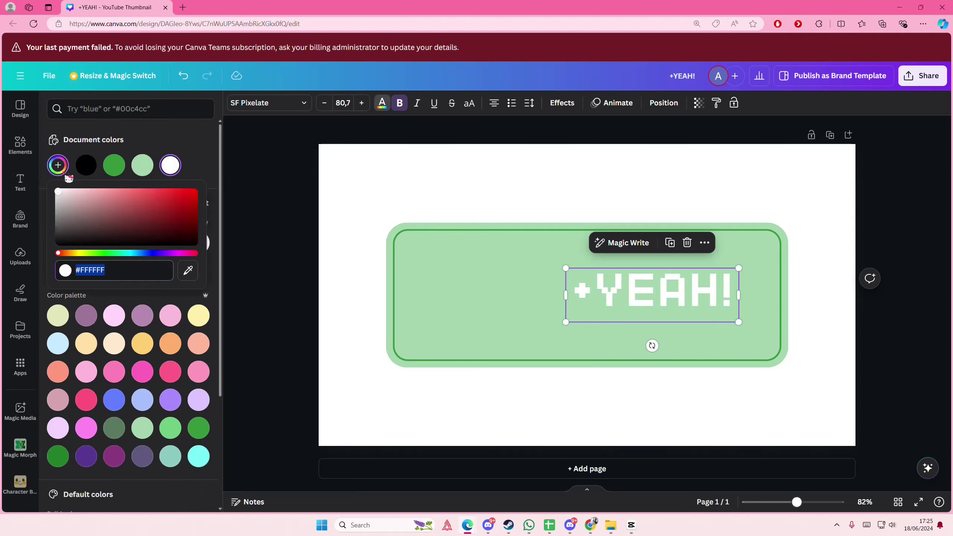
pyautogui.moveTo(58, 192); pyautogui.dragTo(78, 191)
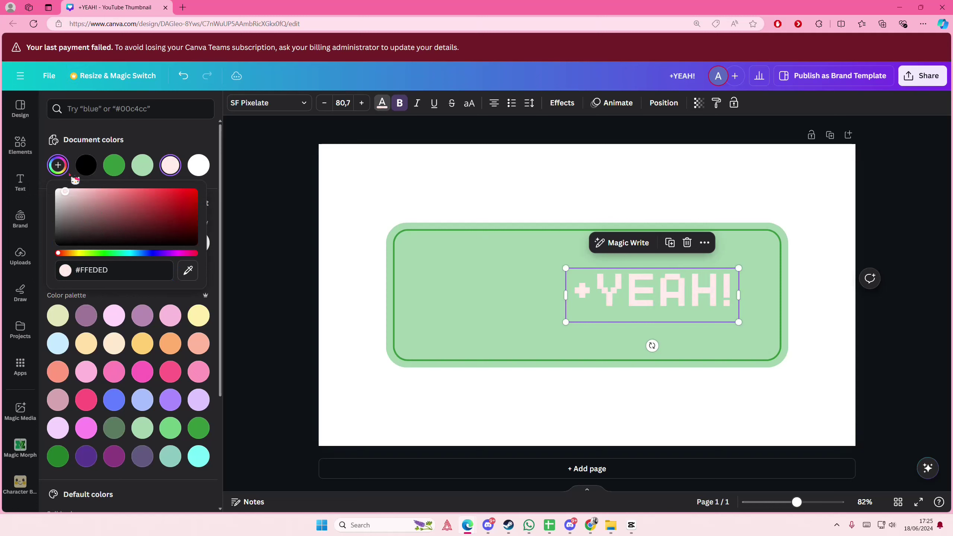
pyautogui.click(281, 192)
# Fill the outer banner a darker green and recolour the inner rectangle's border
pyautogui.click(469, 270)
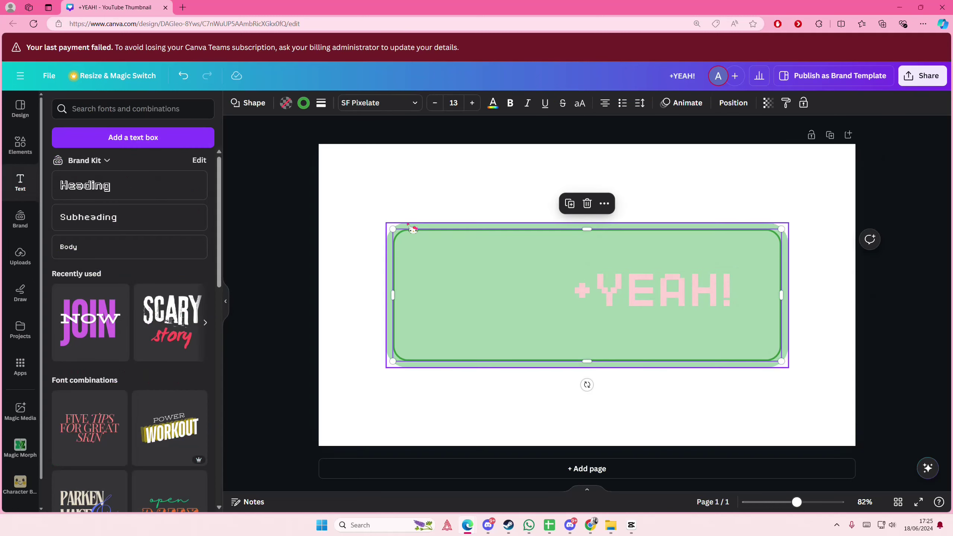
pyautogui.click(287, 103)
pyautogui.click(200, 429)
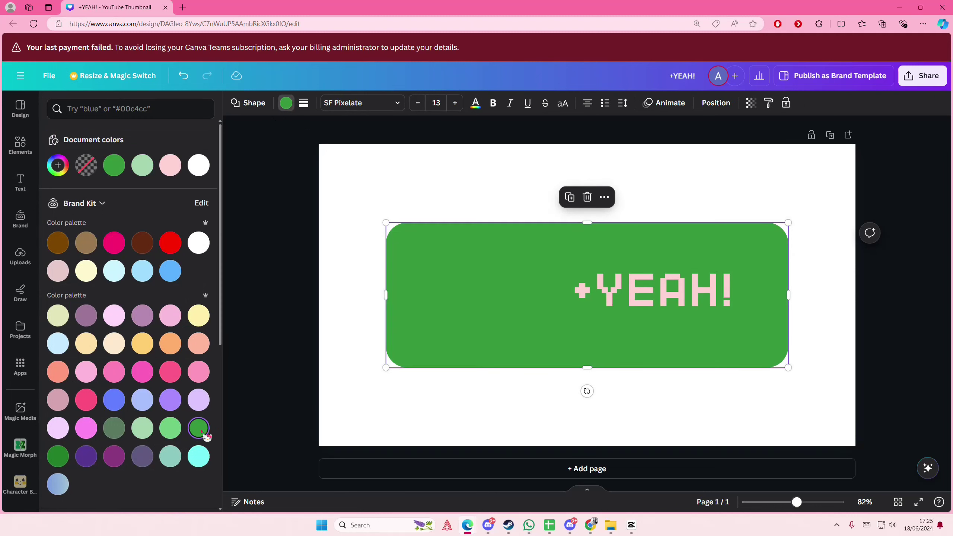
pyautogui.click(402, 365)
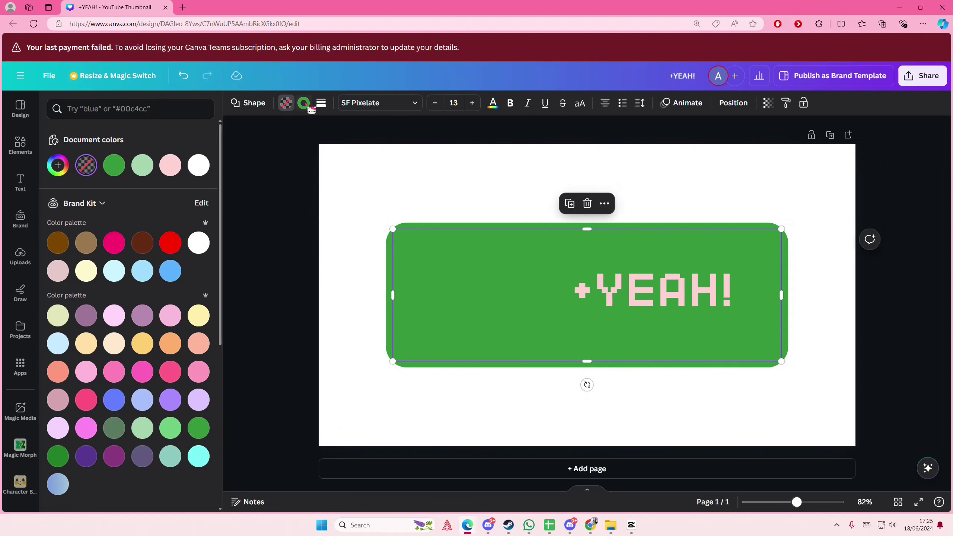
pyautogui.click(306, 103)
pyautogui.click(289, 378)
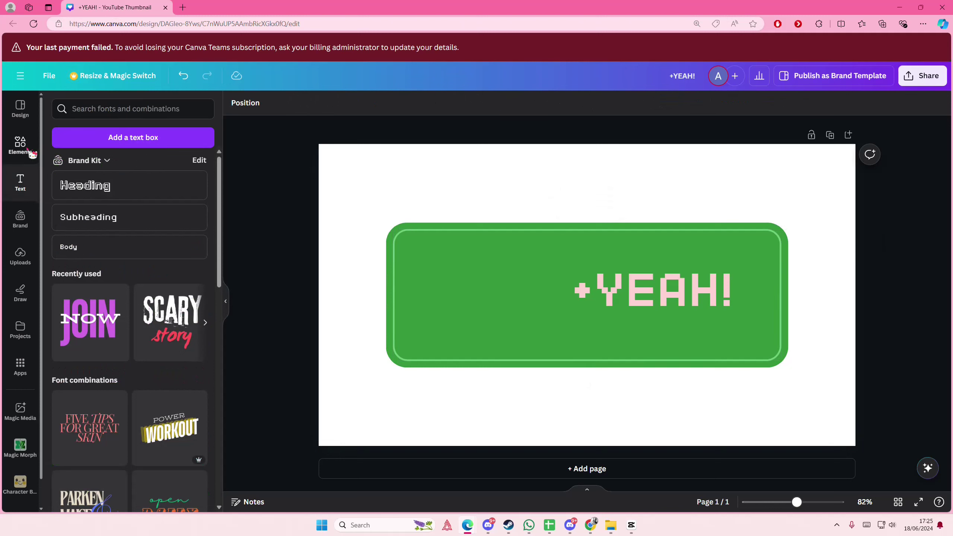
# Search Graphics for 'strawberry pixelated' and place a small pixel strawberry left of the text
pyautogui.click(60, 103)
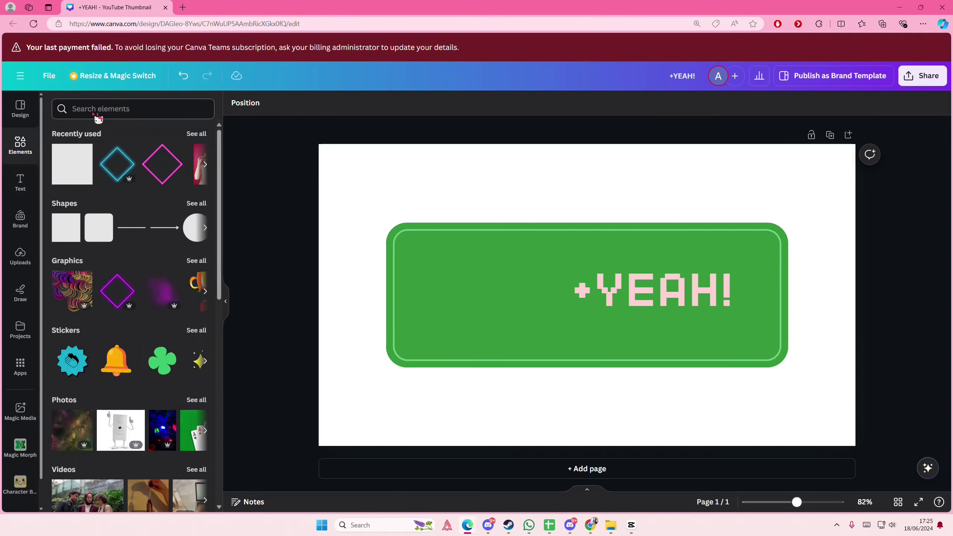
pyautogui.click(97, 109)
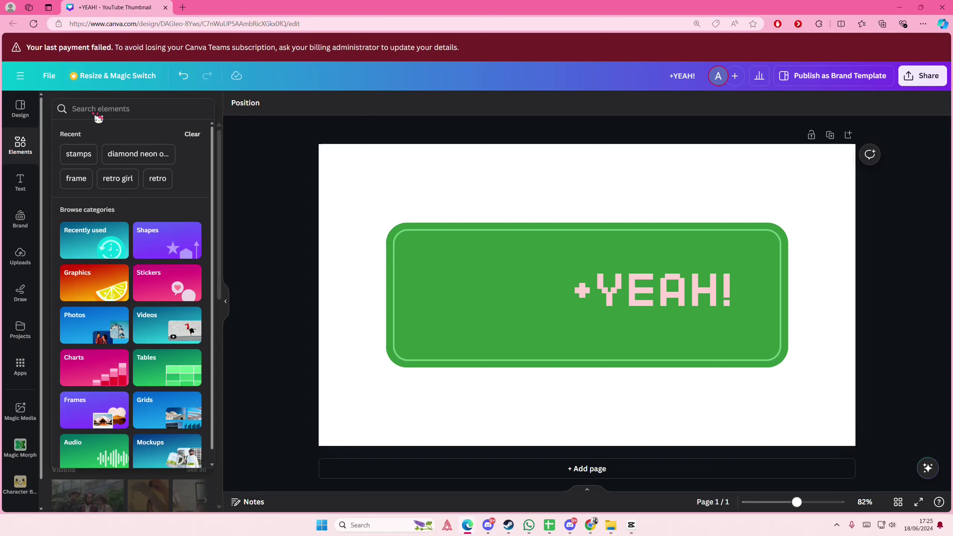
pyautogui.write('straw')
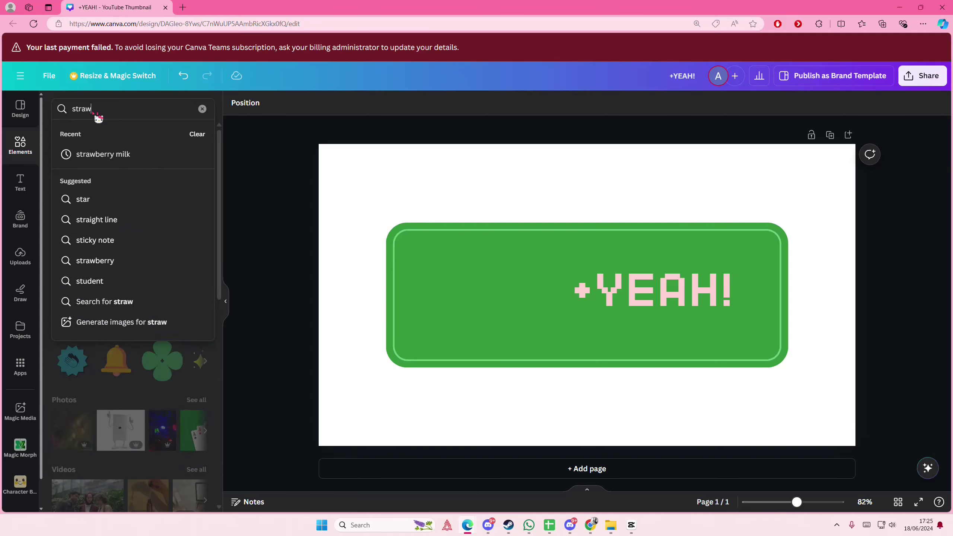
pyautogui.write('berry pixelated')
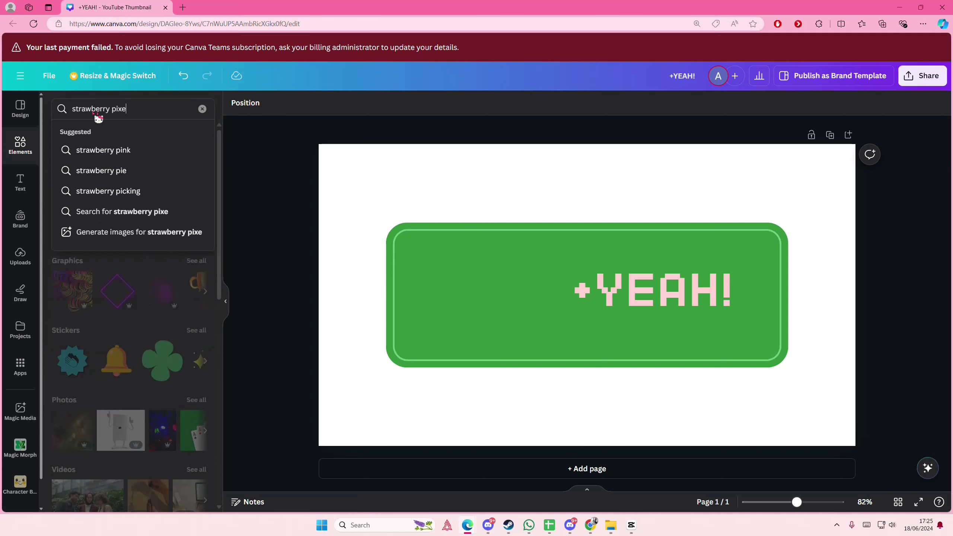
pyautogui.press('Return')
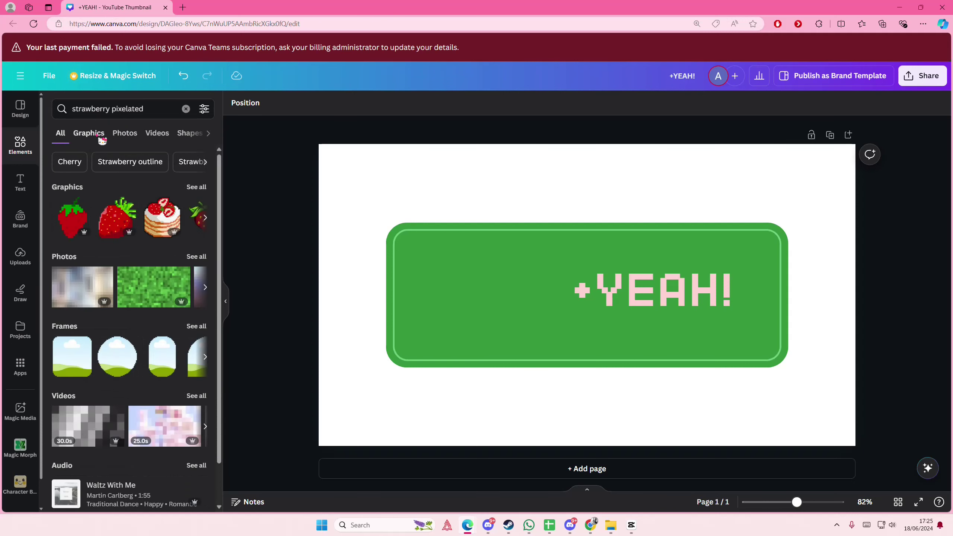
pyautogui.click(88, 132)
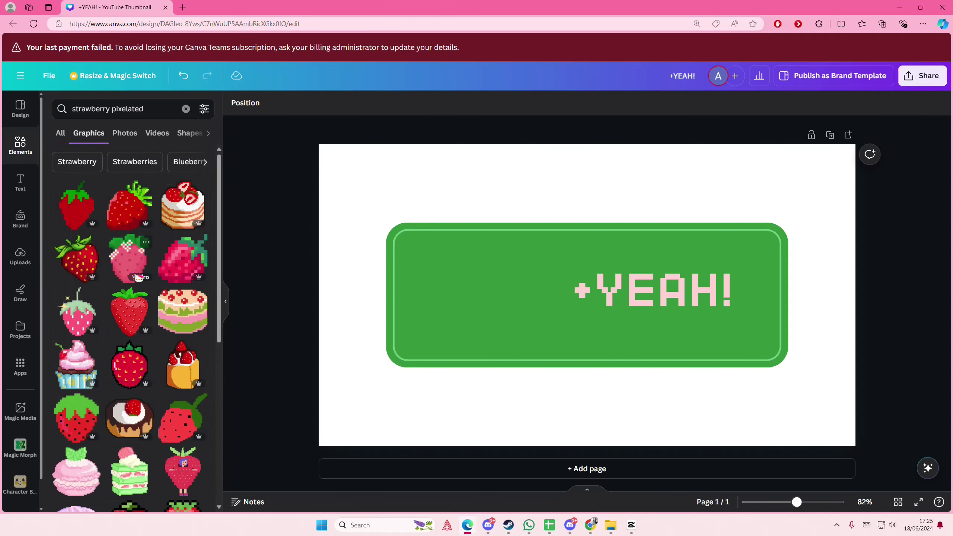
pyautogui.moveTo(183, 258)
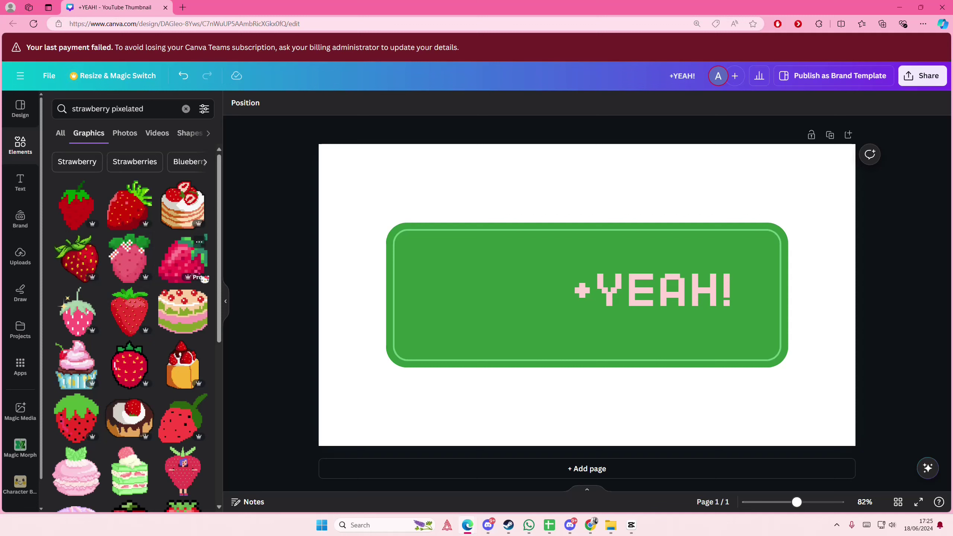
pyautogui.moveTo(183, 260); pyautogui.dragTo(466, 342)
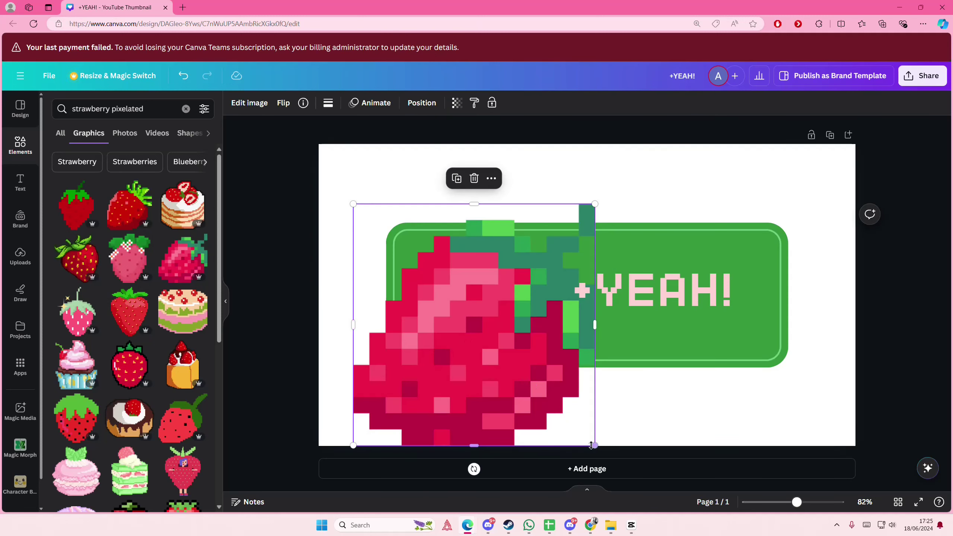
pyautogui.moveTo(592, 446); pyautogui.dragTo(458, 320)
pyautogui.moveTo(406, 268); pyautogui.dragTo(466, 299)
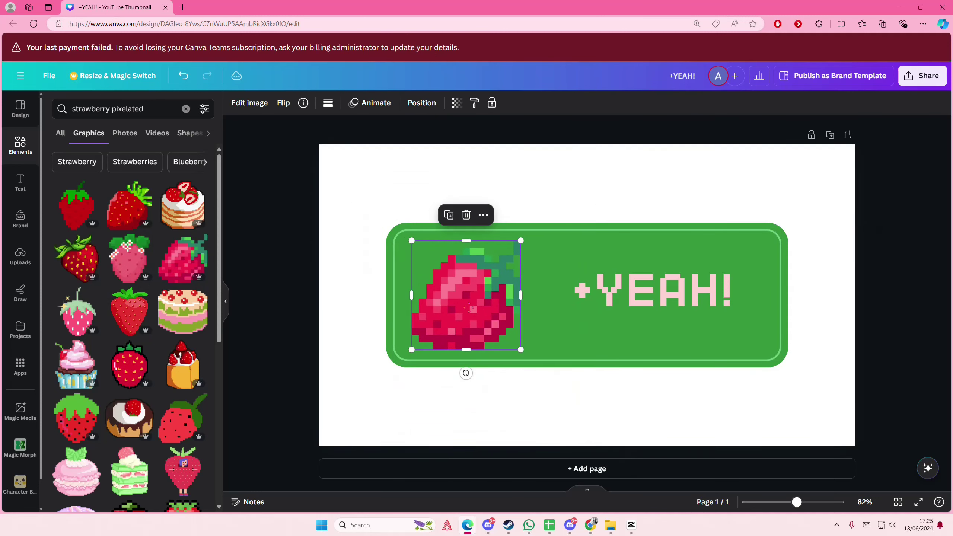
# Refill the banner with light green
pyautogui.click(514, 227)
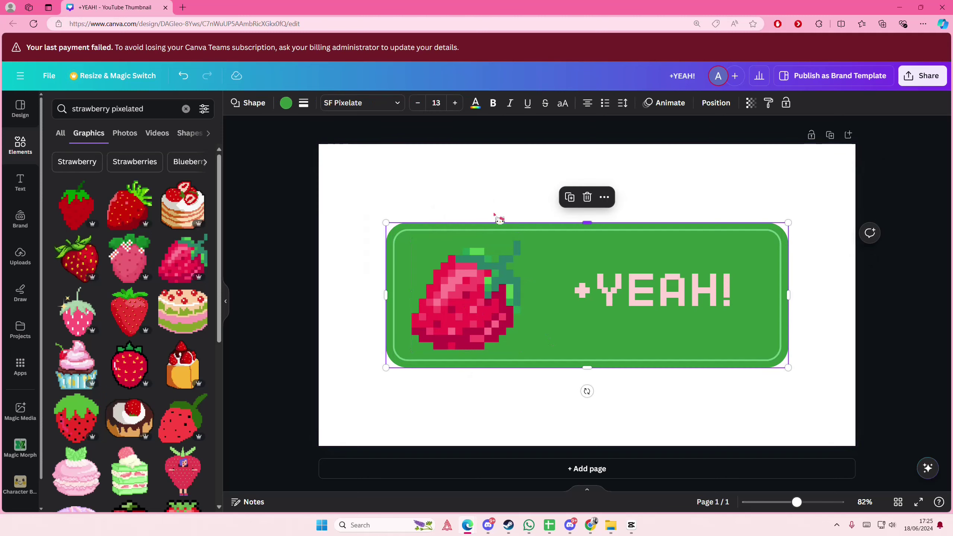
pyautogui.click(286, 103)
pyautogui.click(142, 271)
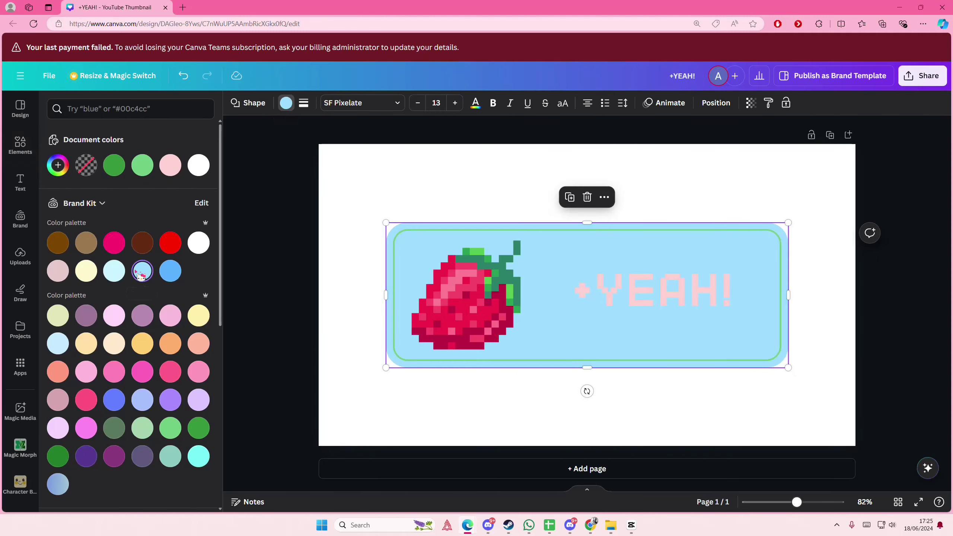
pyautogui.click(142, 429)
pyautogui.click(268, 428)
# Colour +YEAH! crimson, enlarge it, and move it left toward the strawberry
pyautogui.click(621, 297)
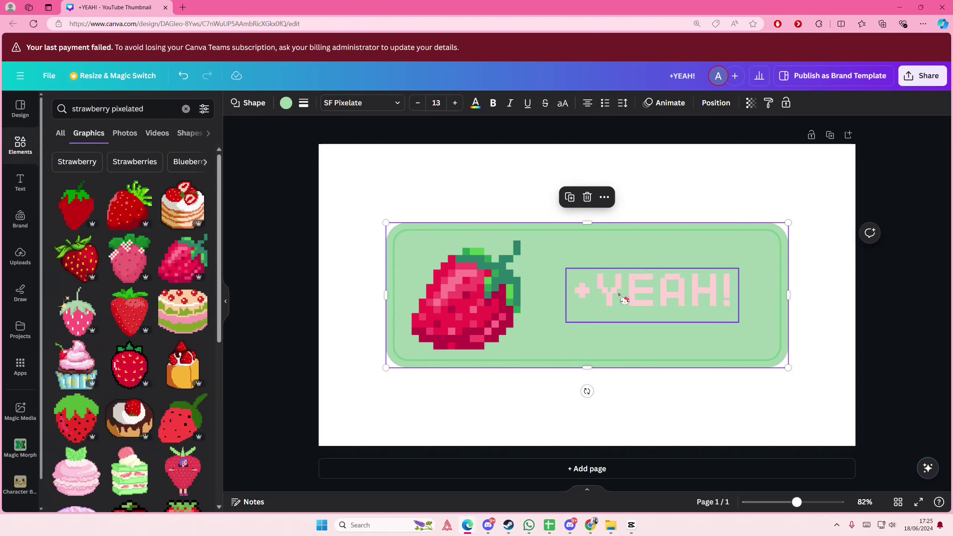
pyautogui.click(382, 103)
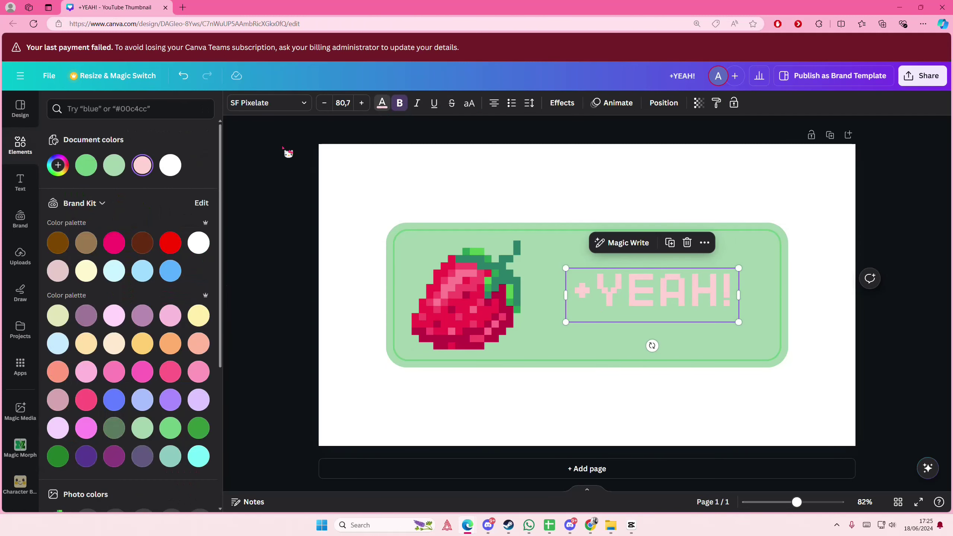
pyautogui.click(171, 249)
pyautogui.scroll(-5, 169, 328)
pyautogui.click(142, 333)
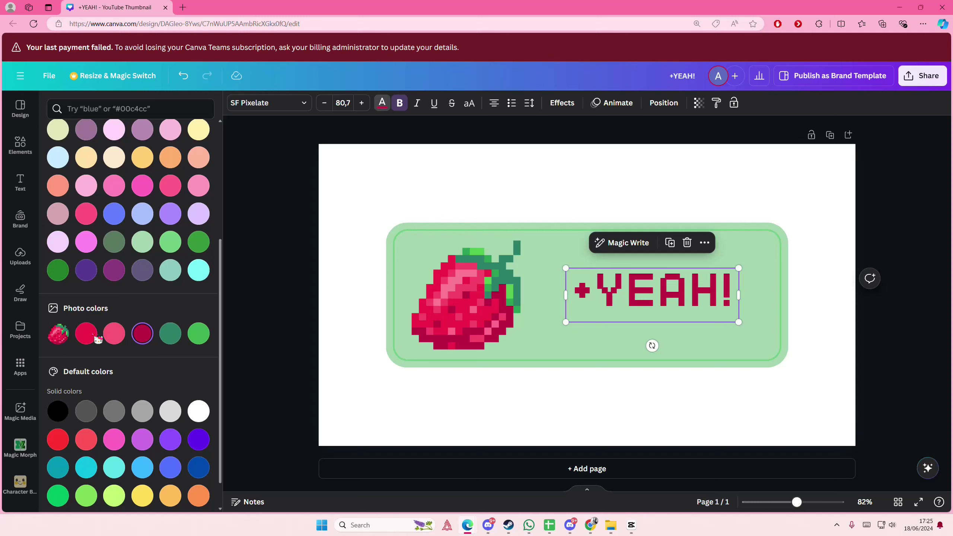
pyautogui.moveTo(739, 325); pyautogui.dragTo(769, 335)
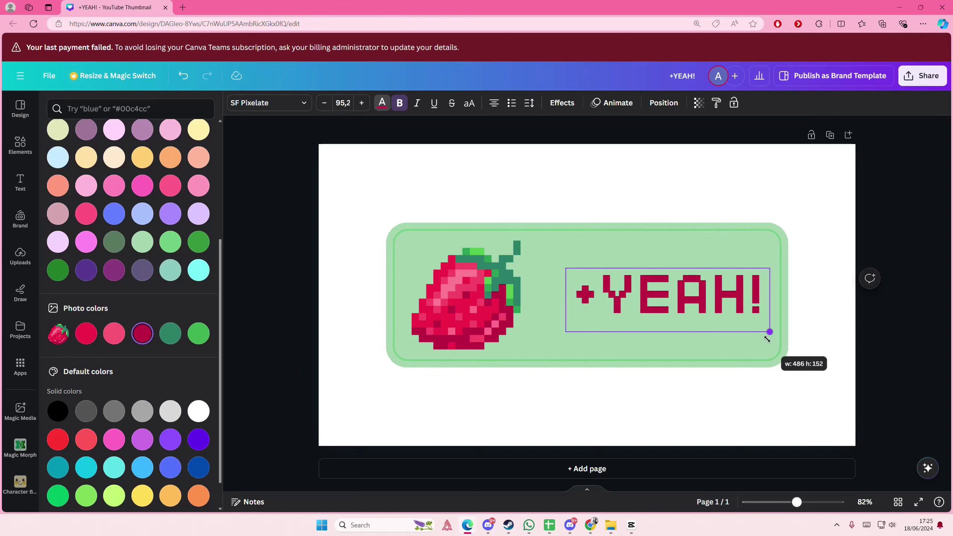
pyautogui.click(819, 335)
pyautogui.moveTo(636, 307); pyautogui.dragTo(626, 305)
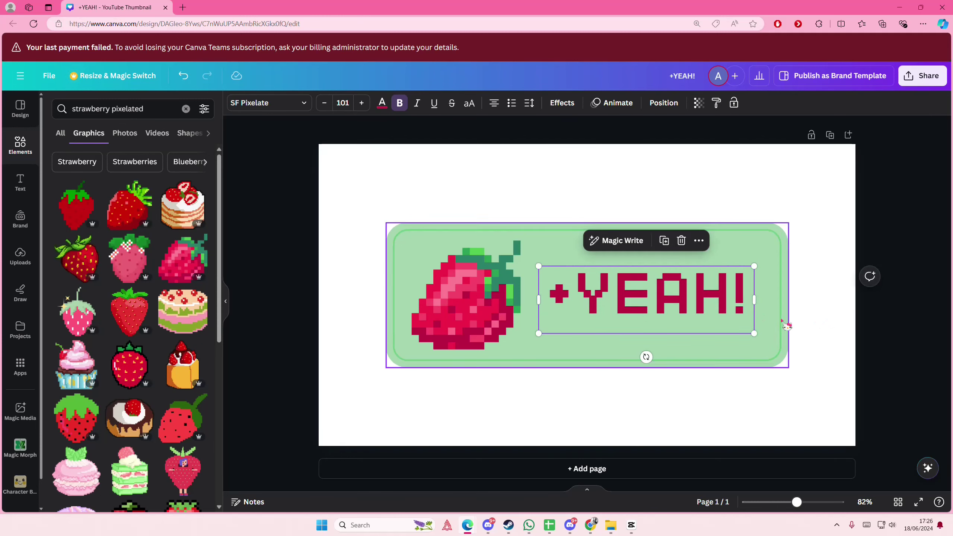
# Increase the inner rectangle's border weight
pyautogui.click(775, 328)
pyautogui.click(321, 103)
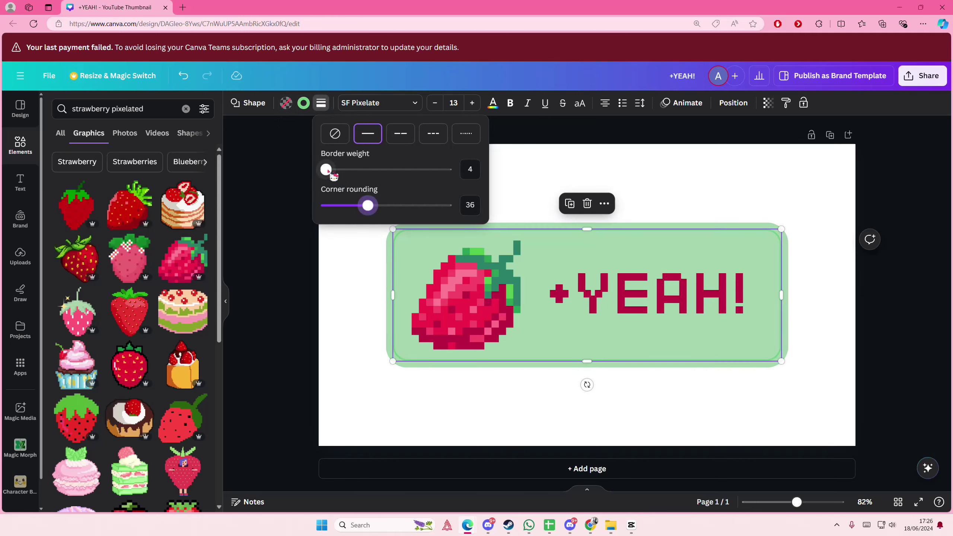
pyautogui.moveTo(326, 169); pyautogui.dragTo(339, 169)
pyautogui.click(334, 279)
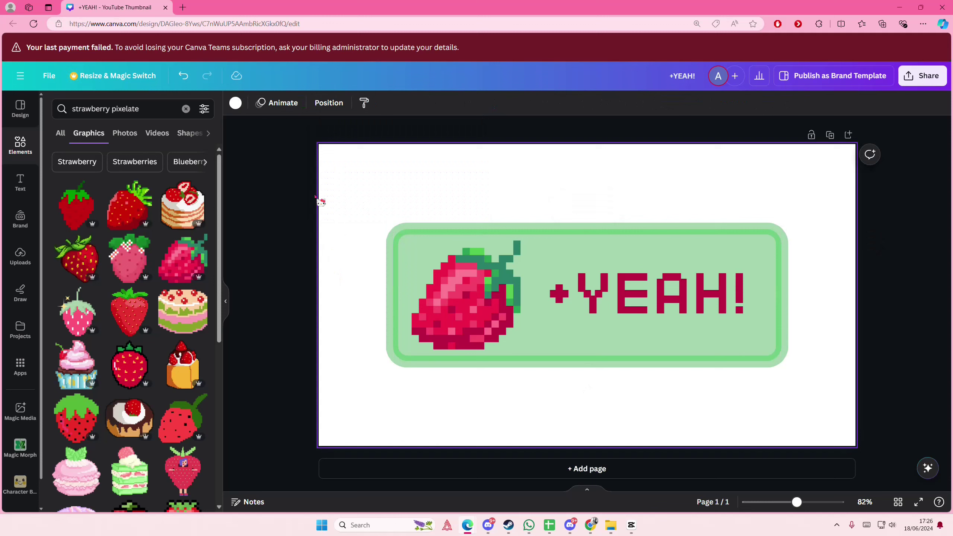
# Shrink the strawberry graphic slightly
pyautogui.click(462, 298)
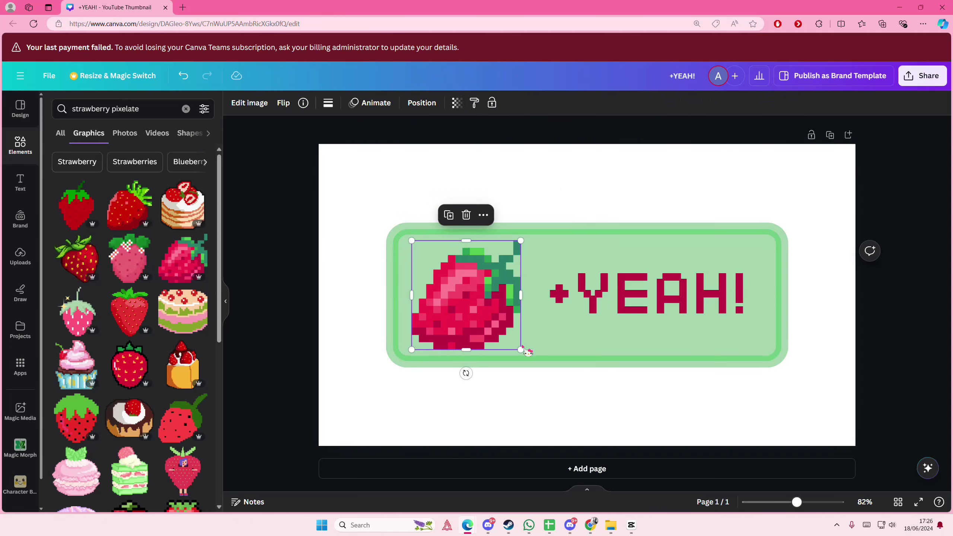
pyautogui.moveTo(521, 348); pyautogui.dragTo(512, 339)
pyautogui.click(350, 199)
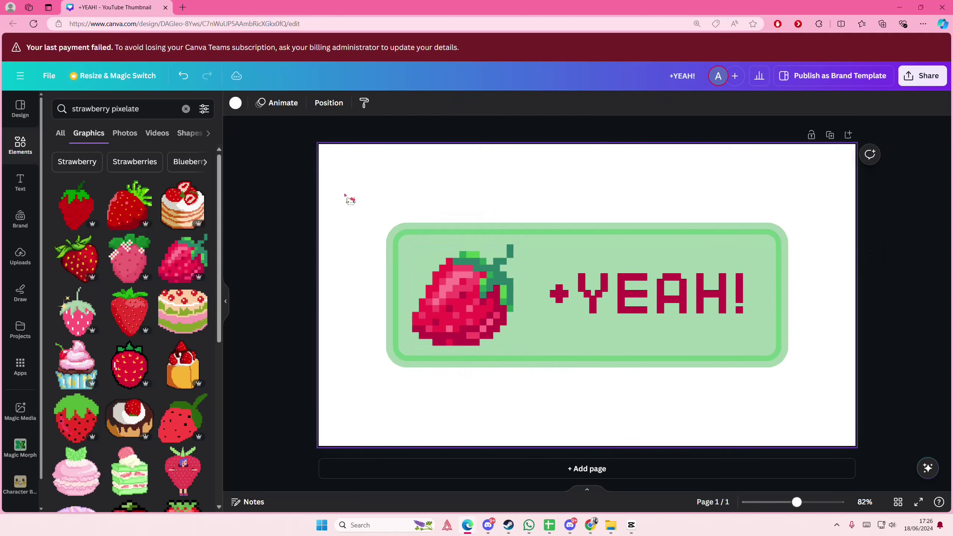
# Select the whole stamp, scale it to nearly span the page, and centre it
pyautogui.moveTo(349, 199); pyautogui.dragTo(849, 397)
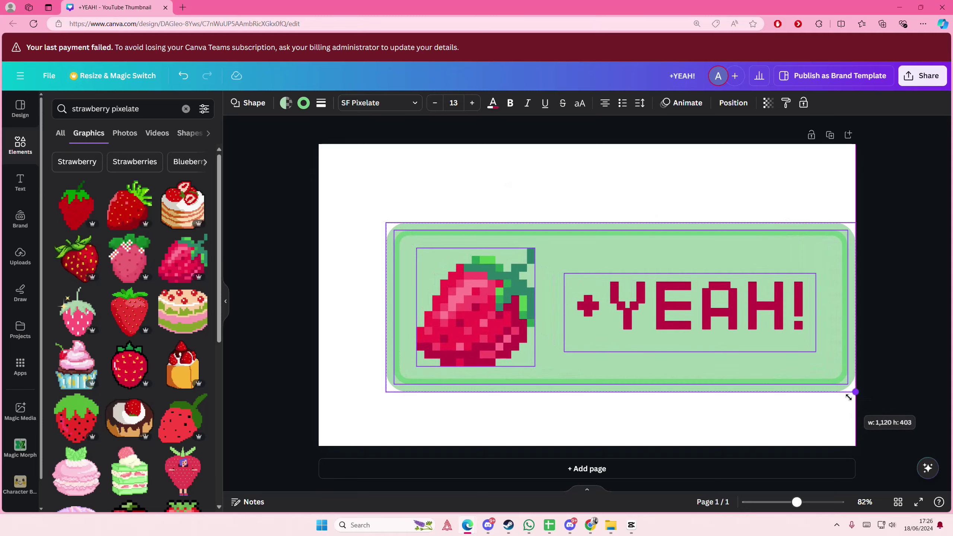
pyautogui.moveTo(387, 390); pyautogui.dragTo(312, 393)
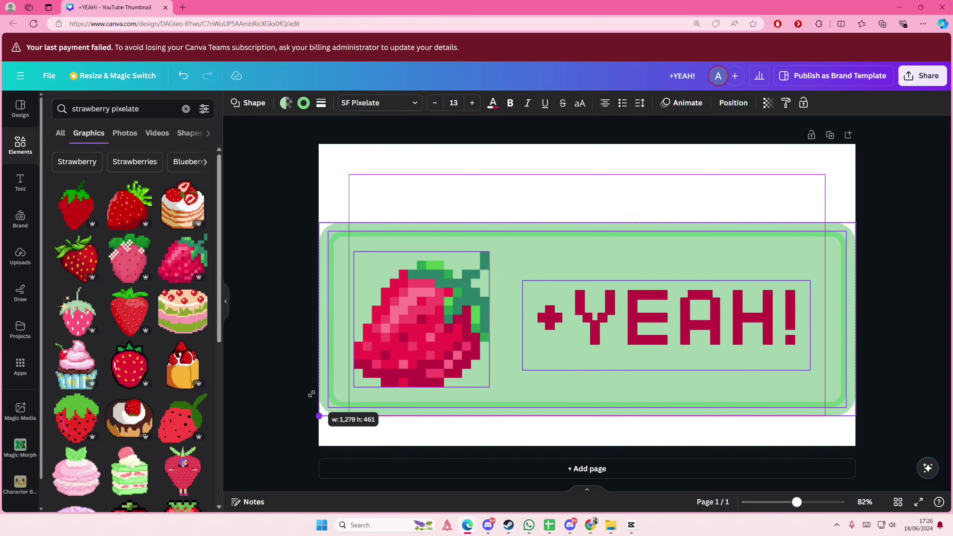
pyautogui.moveTo(493, 350); pyautogui.dragTo(495, 330)
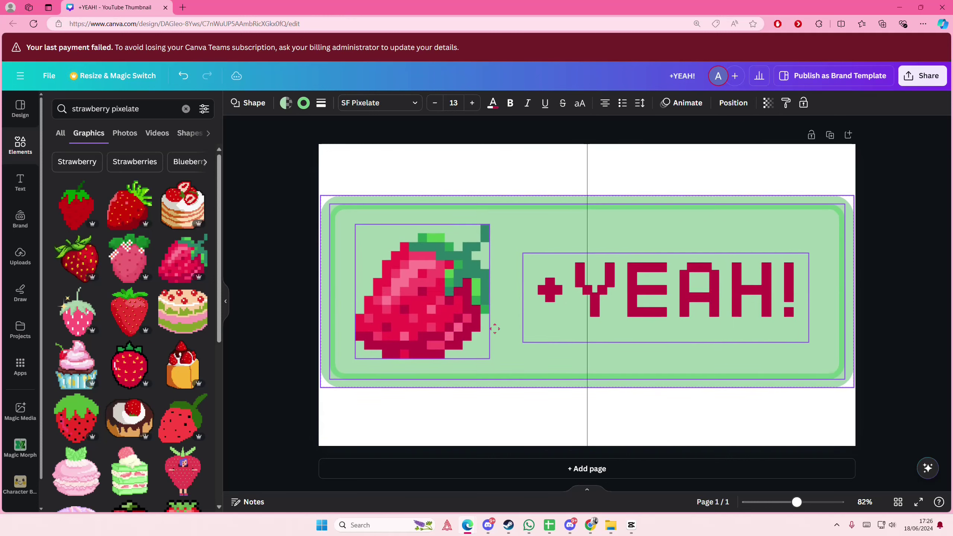
pyautogui.click(935, 341)
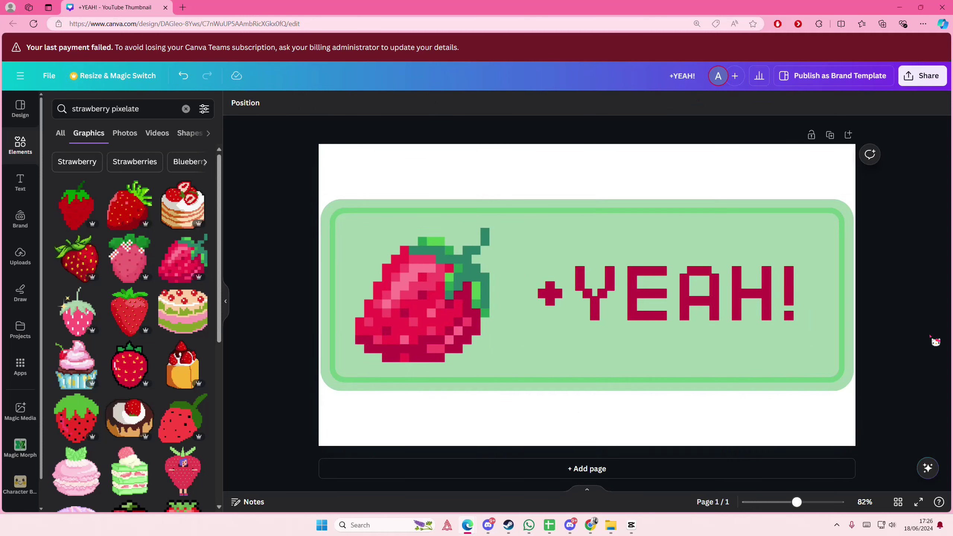